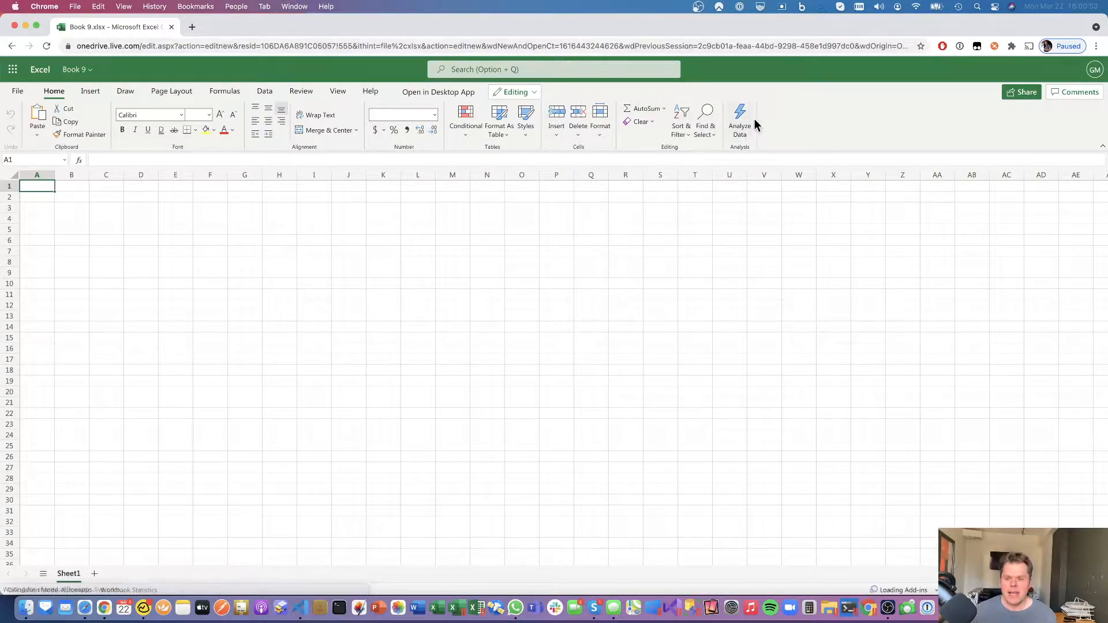
# - Open the Velixo add-in and start a new connection named Demo at the demo.velixo.com address
pyautogui.click(778, 117)
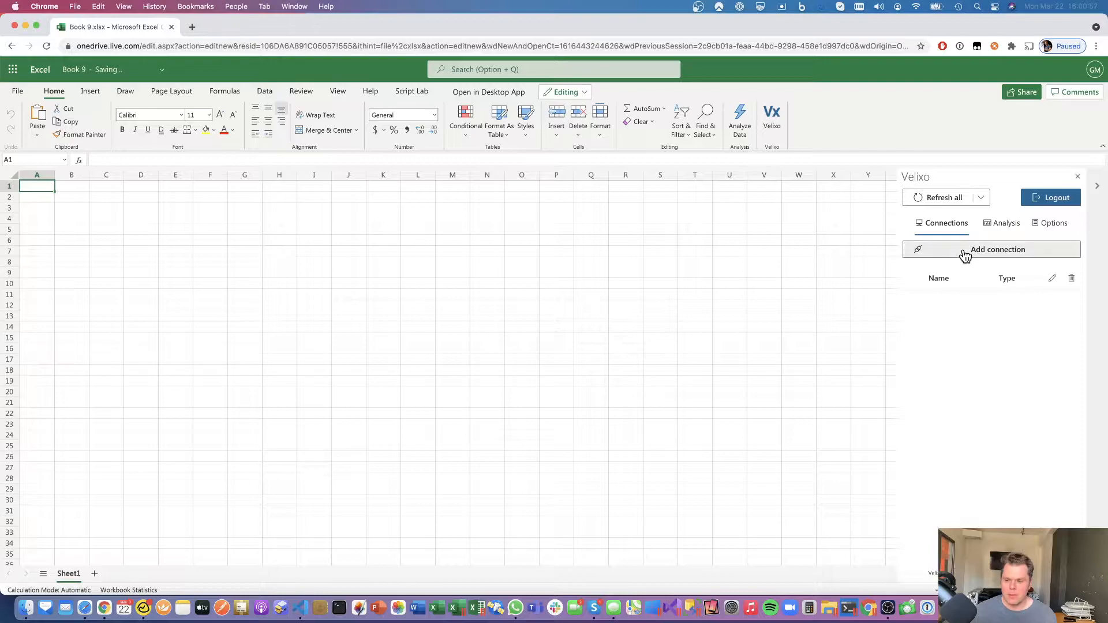
pyautogui.click(964, 251)
pyautogui.write('Demo')
pyautogui.press('Tab')
pyautogui.write('h')
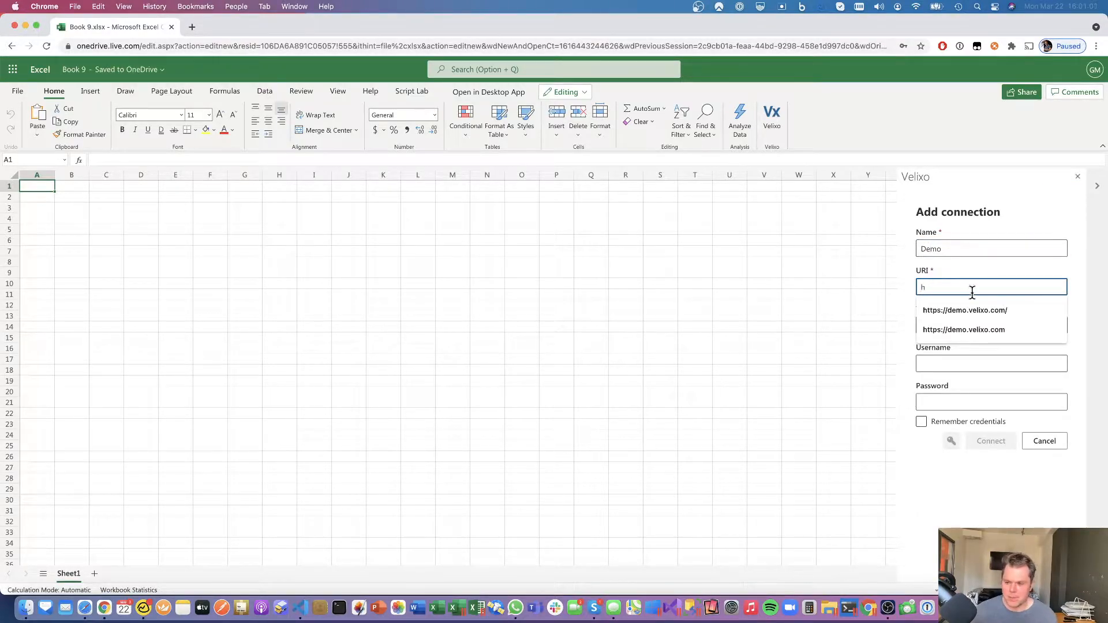
pyautogui.click(969, 311)
# - Set tenant Company, enter the username and password, remember credentials, and connect
pyautogui.press('Tab')
pyautogui.write('Company')
pyautogui.press('Tab')
pyautogui.write('demo')
pyautogui.press('Tab')
pyautogui.write('demo')
pyautogui.click(922, 421)
pyautogui.click(989, 441)
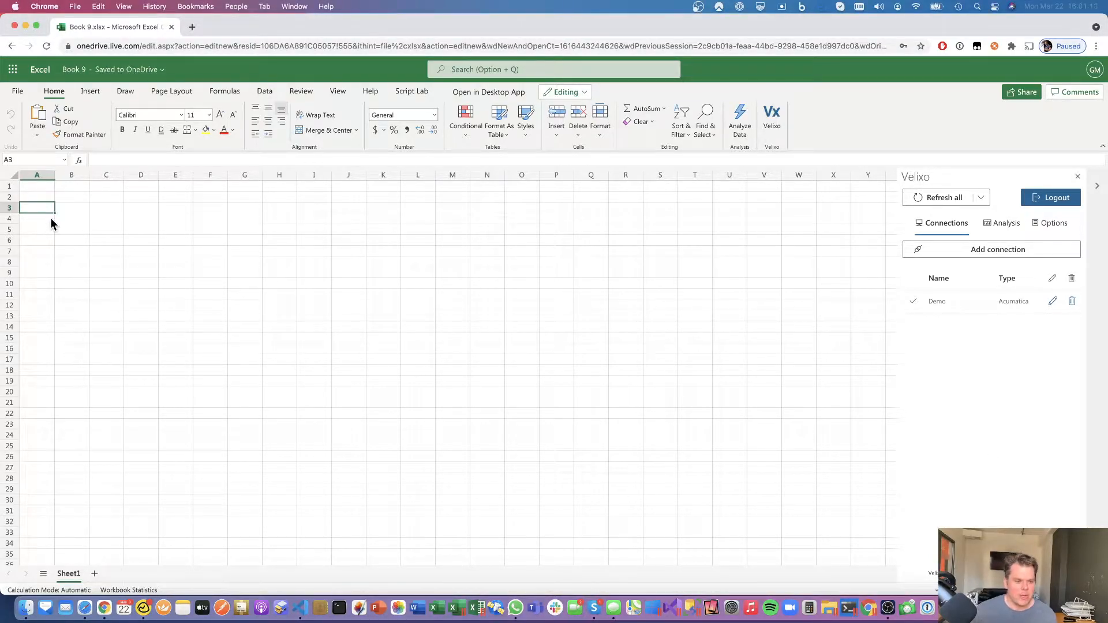
# - Enter the Code header in A3 and paste account codes 50000 to 84000 beneath it
pyautogui.write('Code')
pyautogui.press('Return')
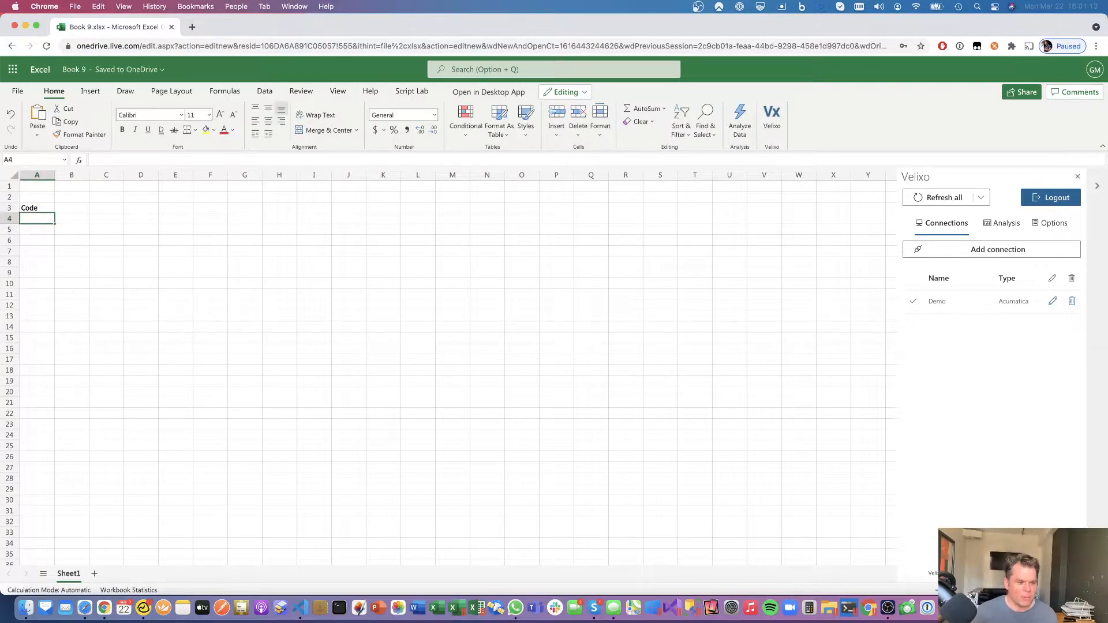
pyautogui.press('super+v')
pyautogui.press('Up')
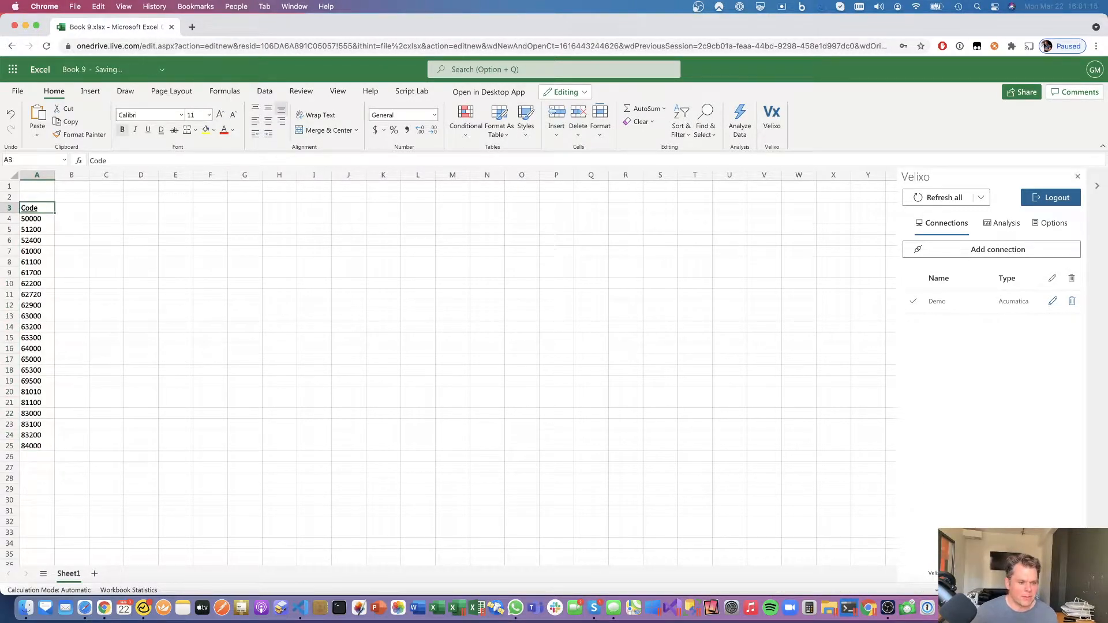
pyautogui.scroll(5, 260, 315)
pyautogui.scroll(1, 261, 315)
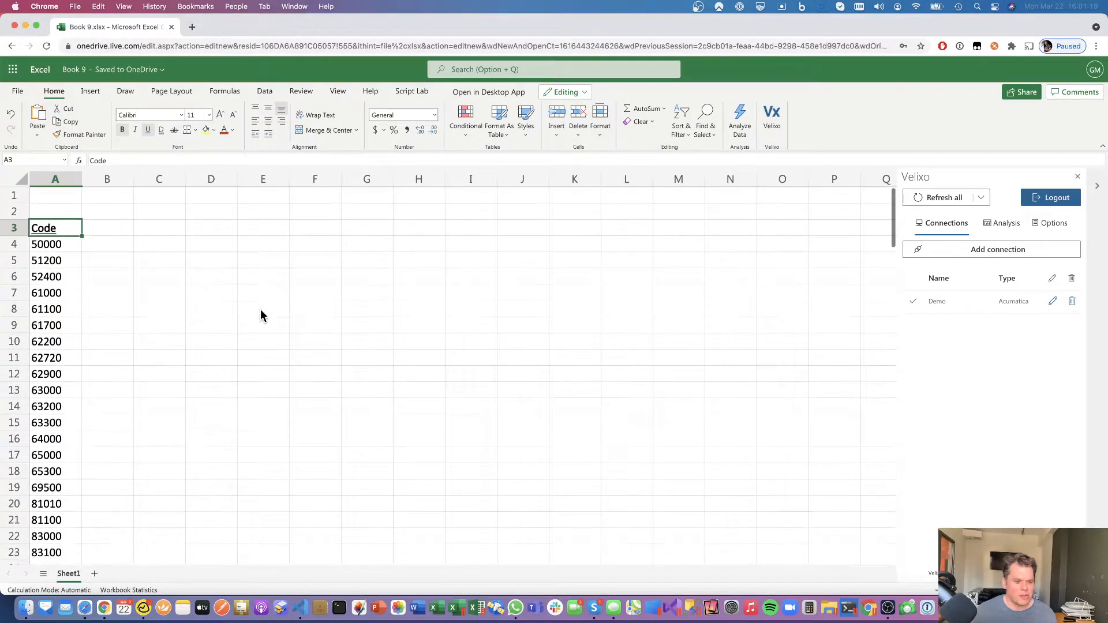
# - Add Name and Balance headers in B3:C3 and make them bold and underlined
pyautogui.press('Tab')
pyautogui.write('Name')
pyautogui.press('Tab')
pyautogui.write('Bala')
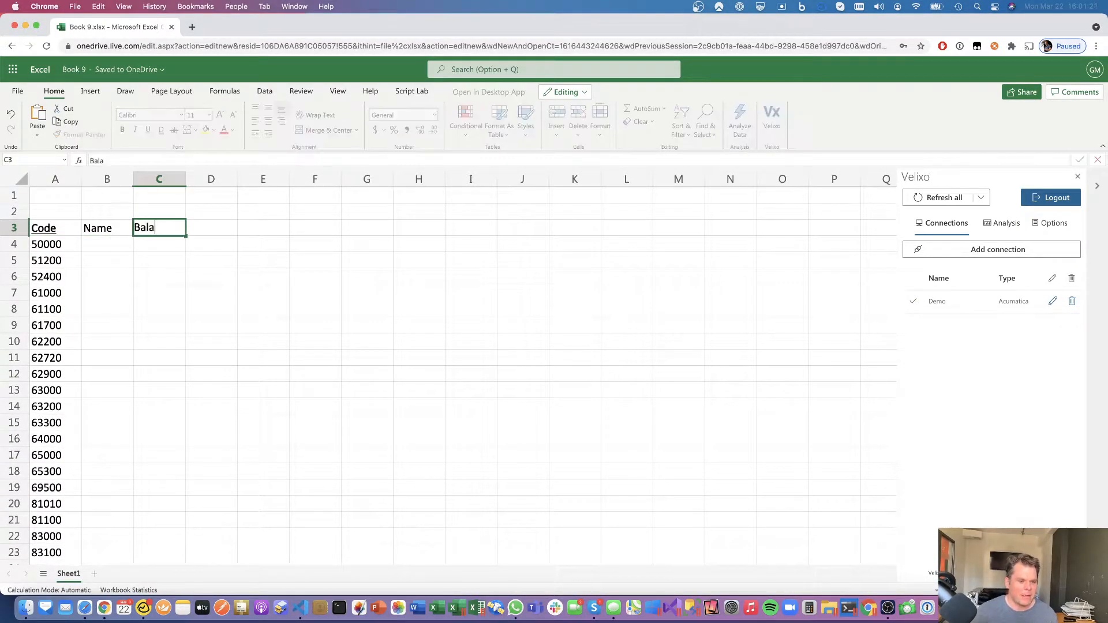
pyautogui.hotkey('ctrl', 'Return')
pyautogui.hotkey('shift', 'Left')
pyautogui.press('super+b')
pyautogui.press('super+u')
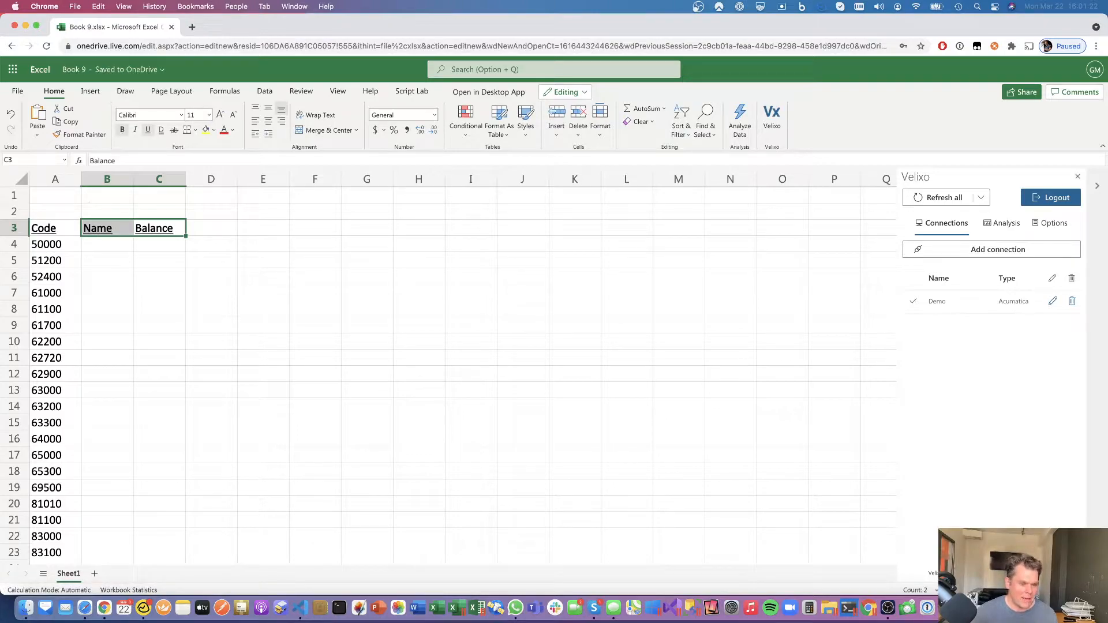
pyautogui.press('Down')
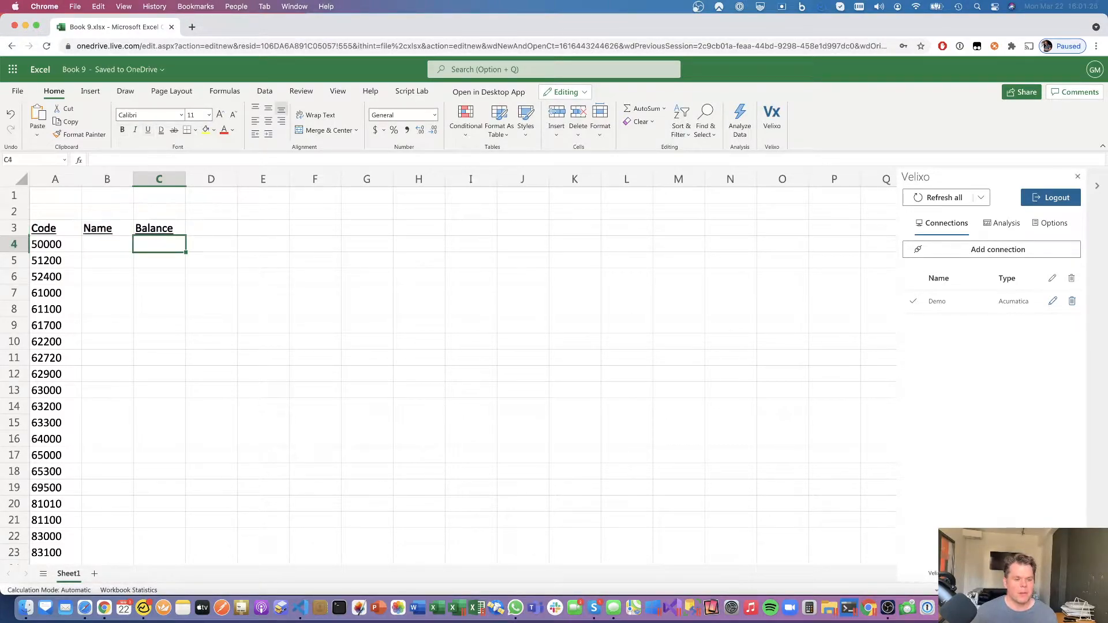
pyautogui.press('Left')
pyautogui.write('=')
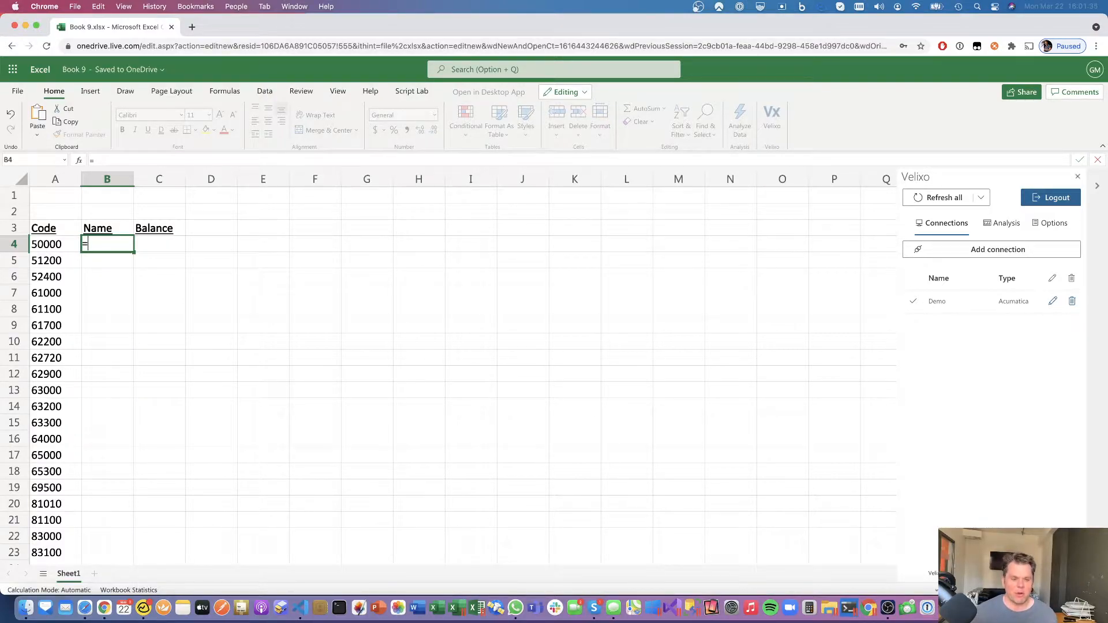
# - Enter =ACCOUNTNAME("Demo",A4) in B4, fill it down the list, and widen column B to fit
pyautogui.write('CC')
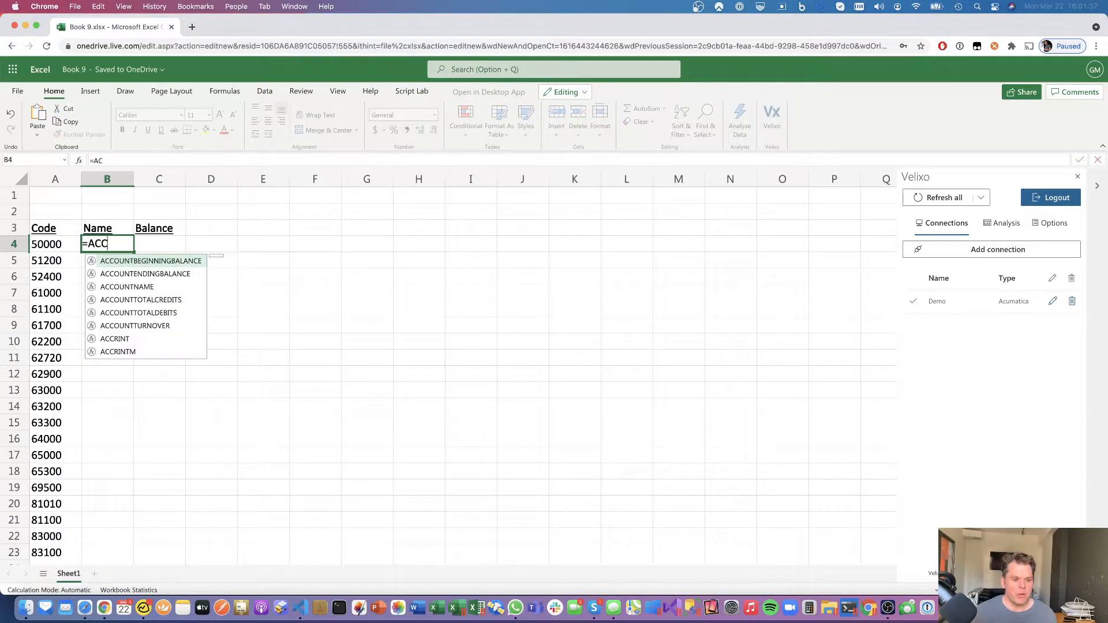
pyautogui.write('OUNTNAME("D')
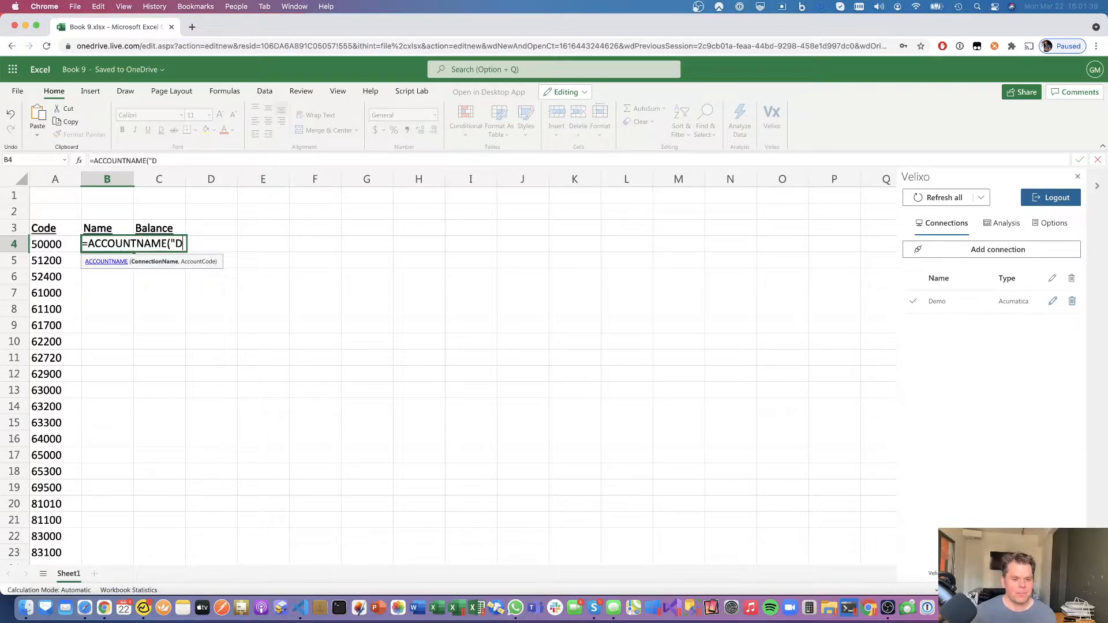
pyautogui.write('emo",')
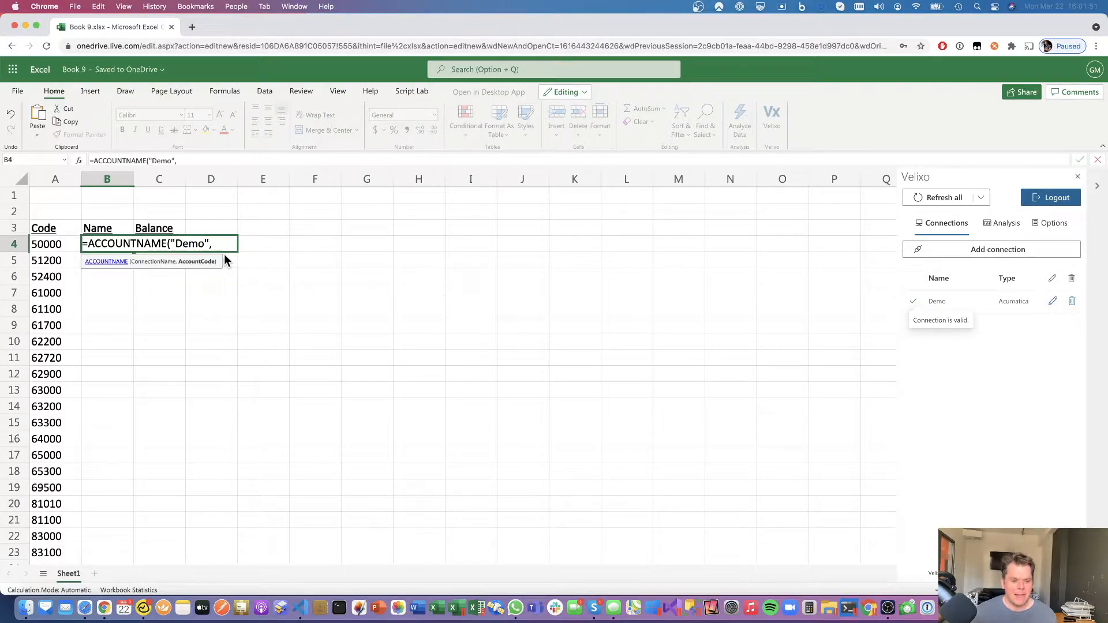
pyautogui.click(47, 247)
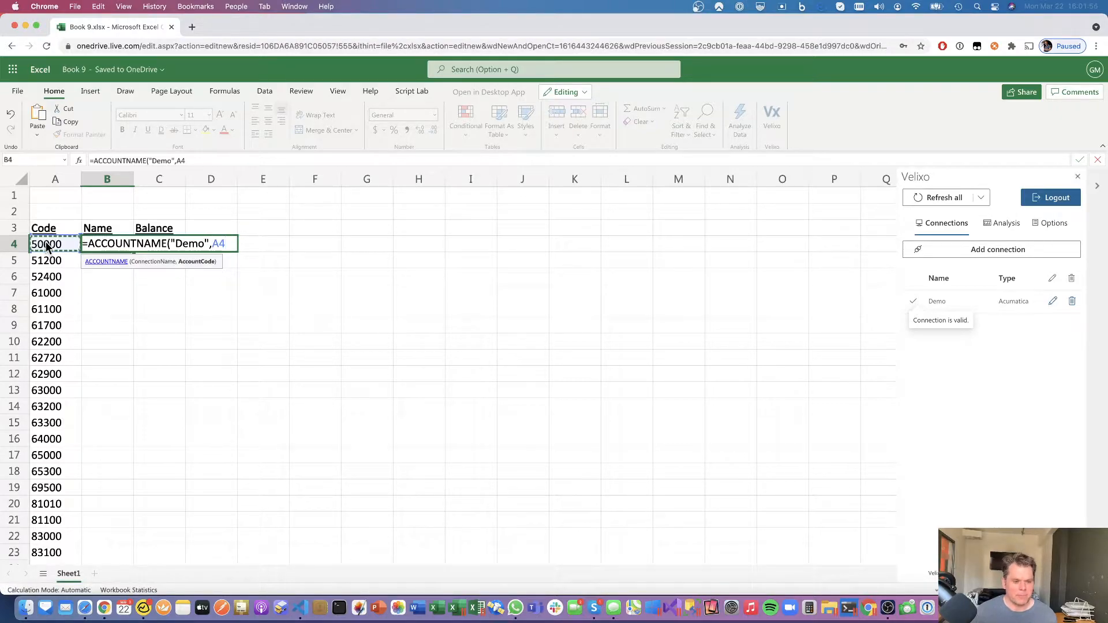
pyautogui.write(')')
pyautogui.press('Return')
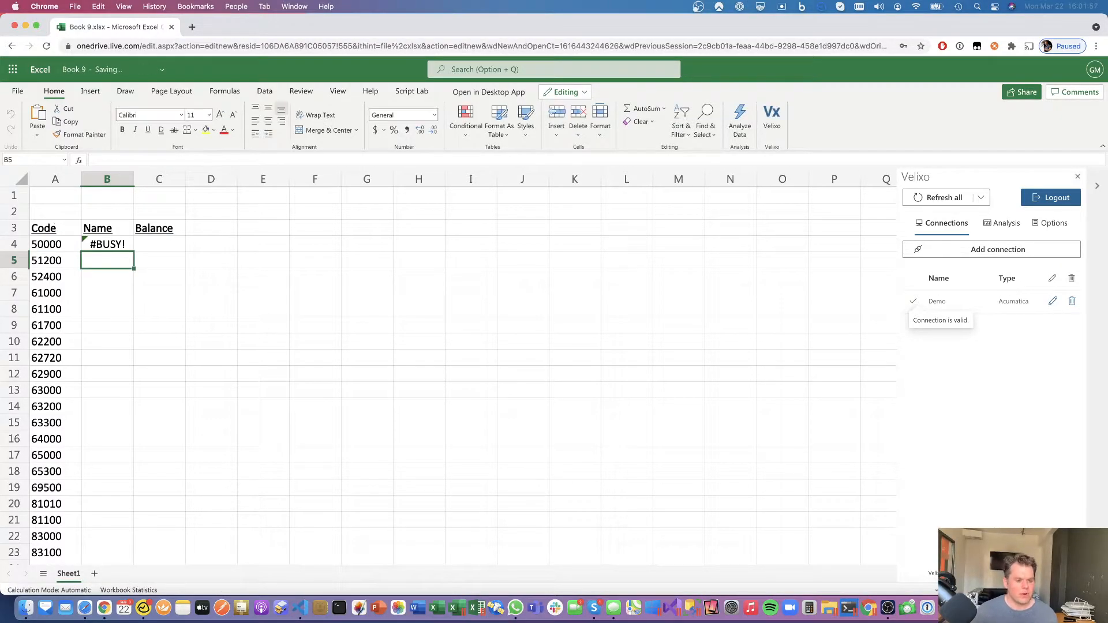
pyautogui.click(87, 248)
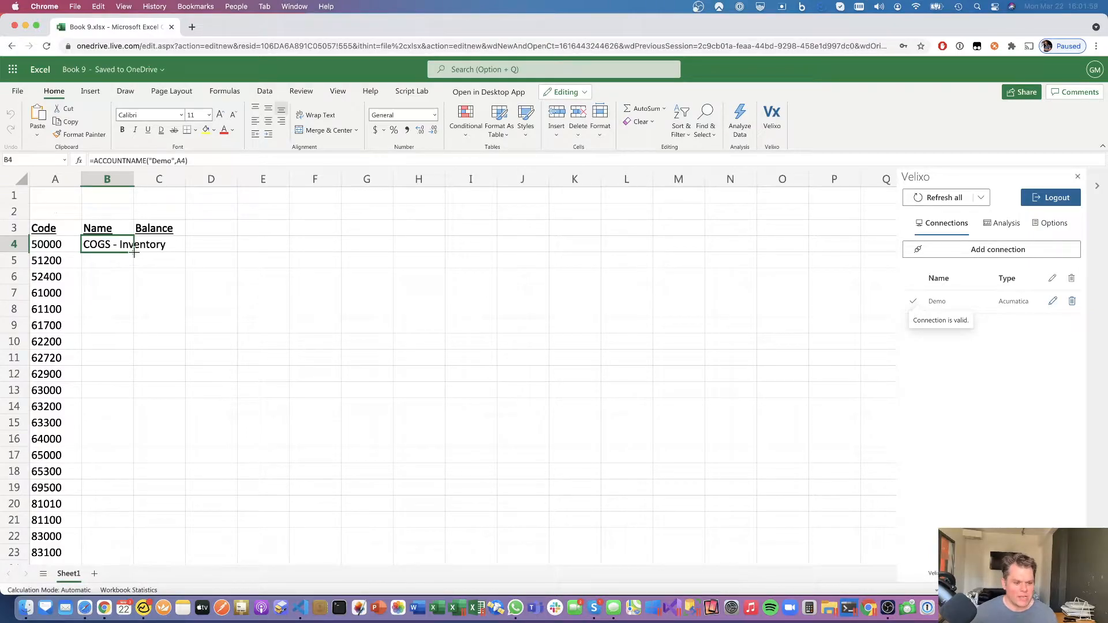
pyautogui.moveTo(134, 178); pyautogui.dragTo(237, 180)
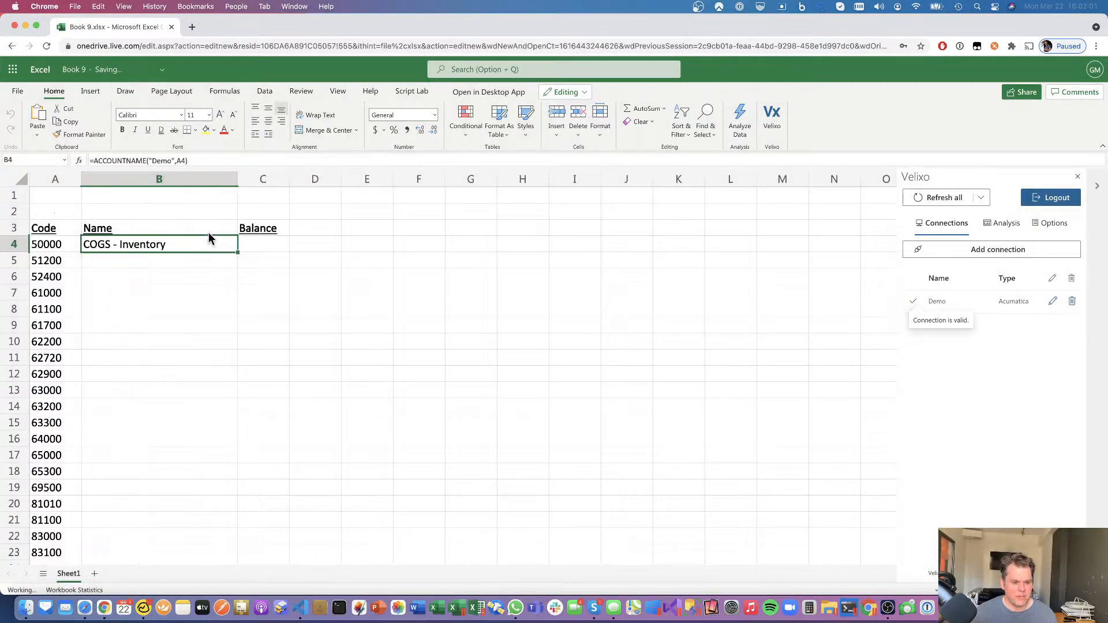
pyautogui.doubleClick(237, 252)
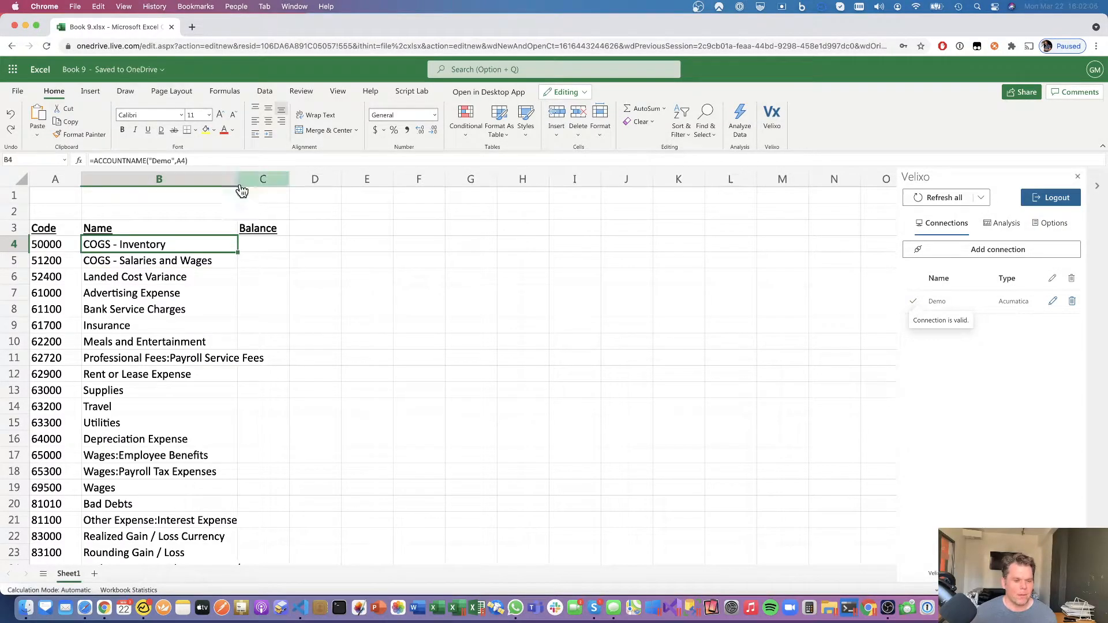
pyautogui.moveTo(236, 174); pyautogui.dragTo(275, 217)
# - Add right-aligned 'Ledger:' ACTUAL and 'Financial Period:' 01-2018 labels in B1:C2
pyautogui.click(280, 119)
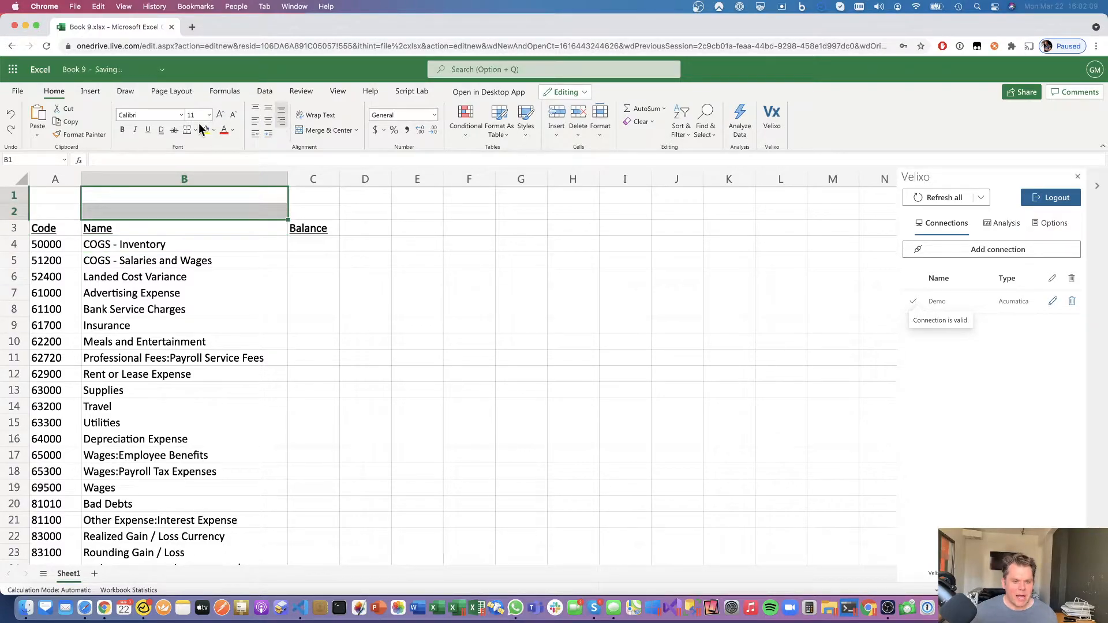
pyautogui.click(263, 198)
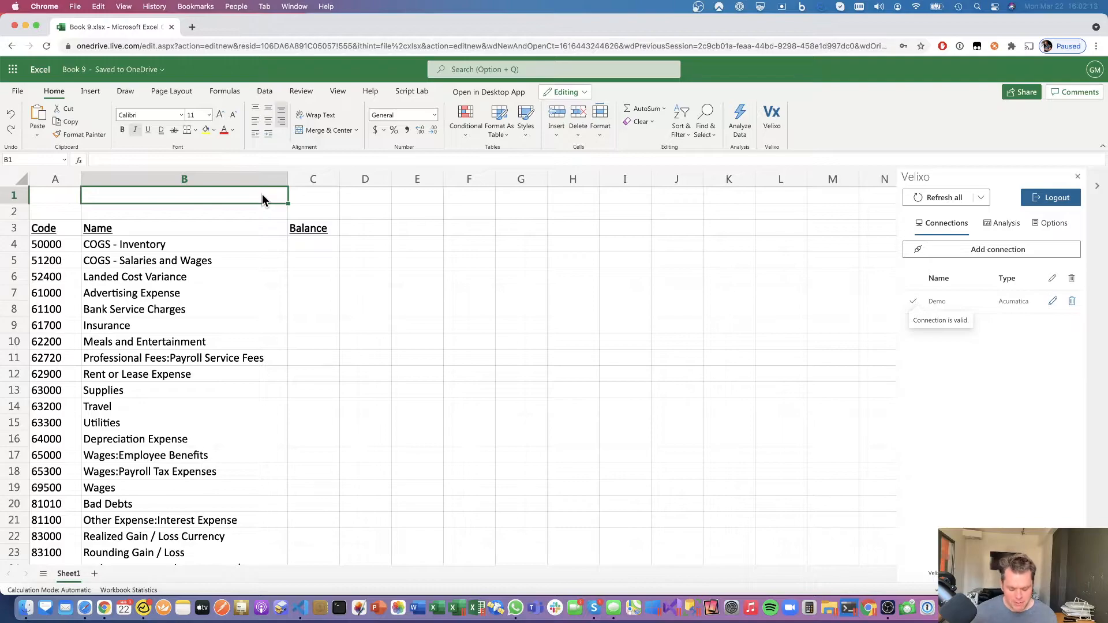
pyautogui.write('Ledger:')
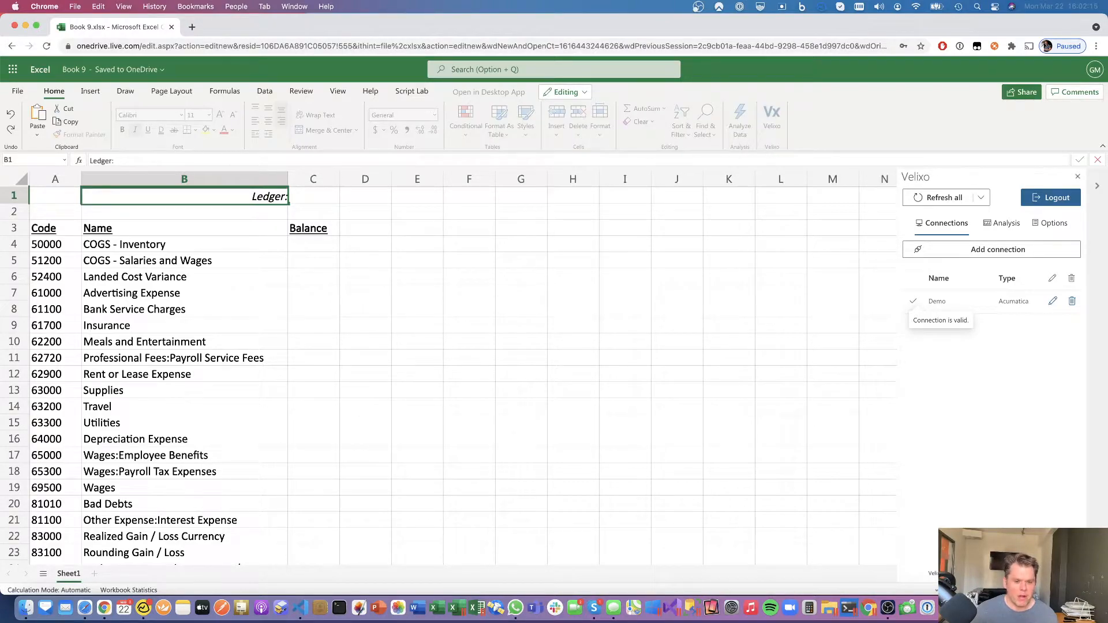
pyautogui.press('Tab')
pyautogui.write('ACTUAL')
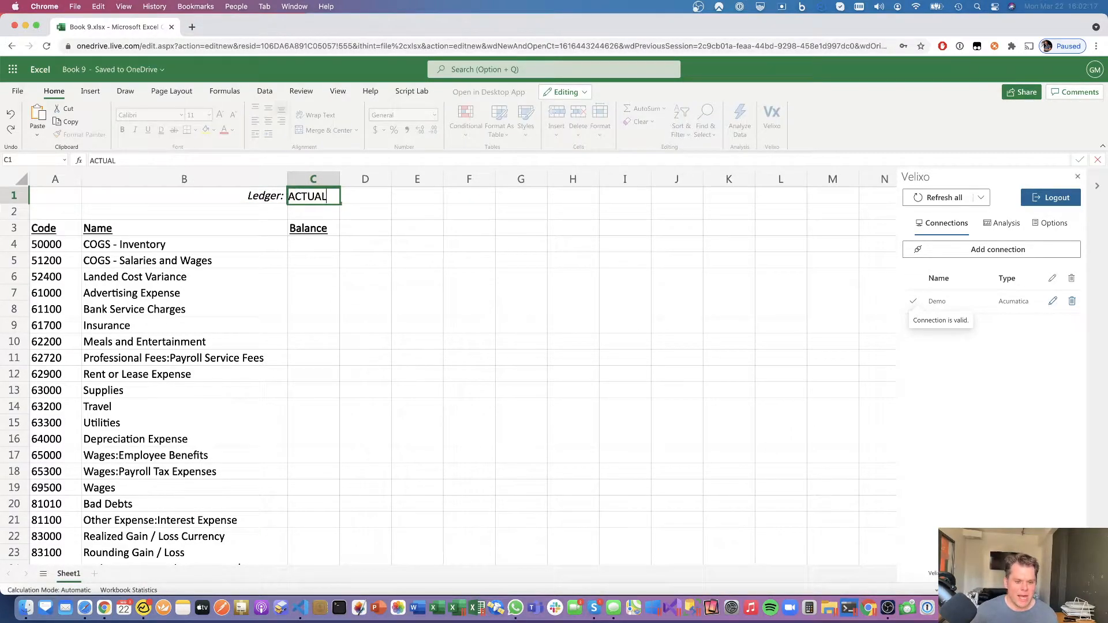
pyautogui.press('Return')
pyautogui.press('Left')
pyautogui.write('F')
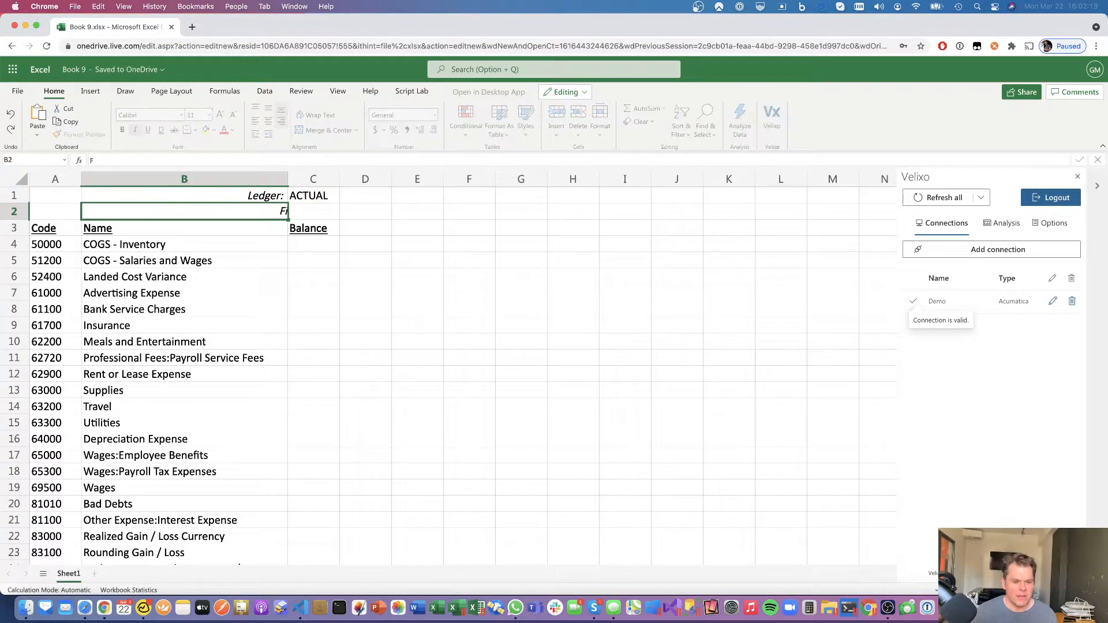
pyautogui.write('inancial Period:')
pyautogui.press('Tab')
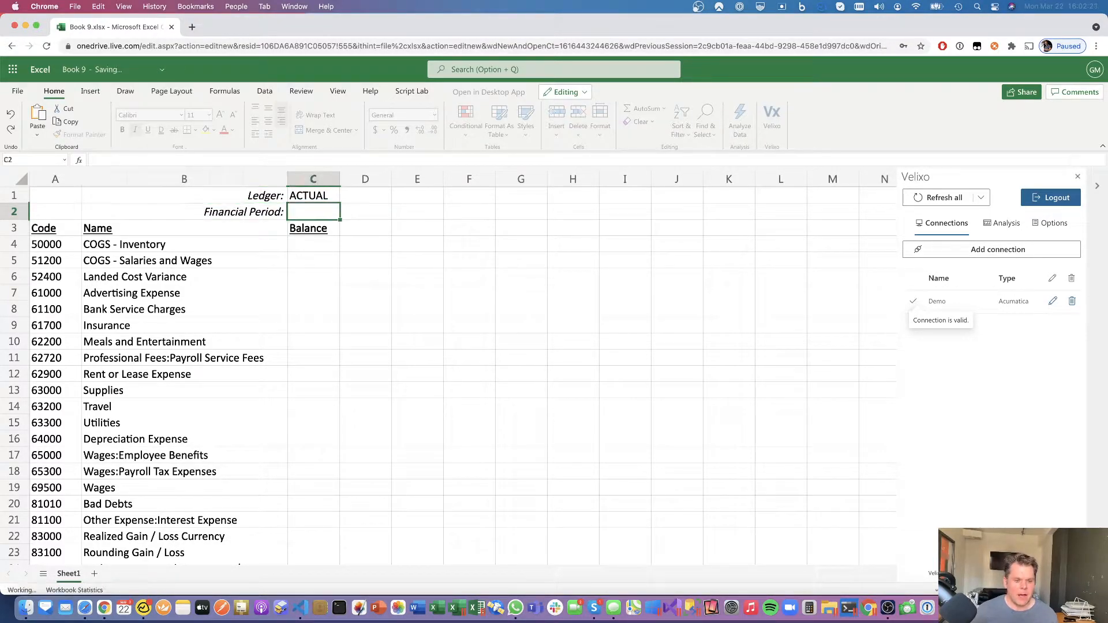
pyautogui.write("'")
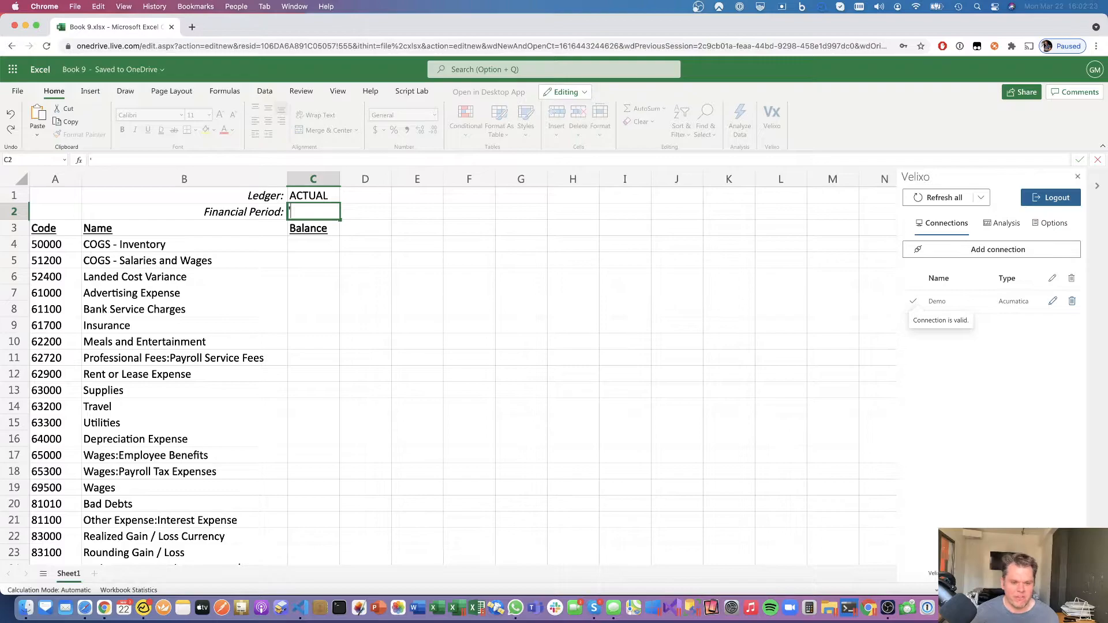
pyautogui.write('01-2018')
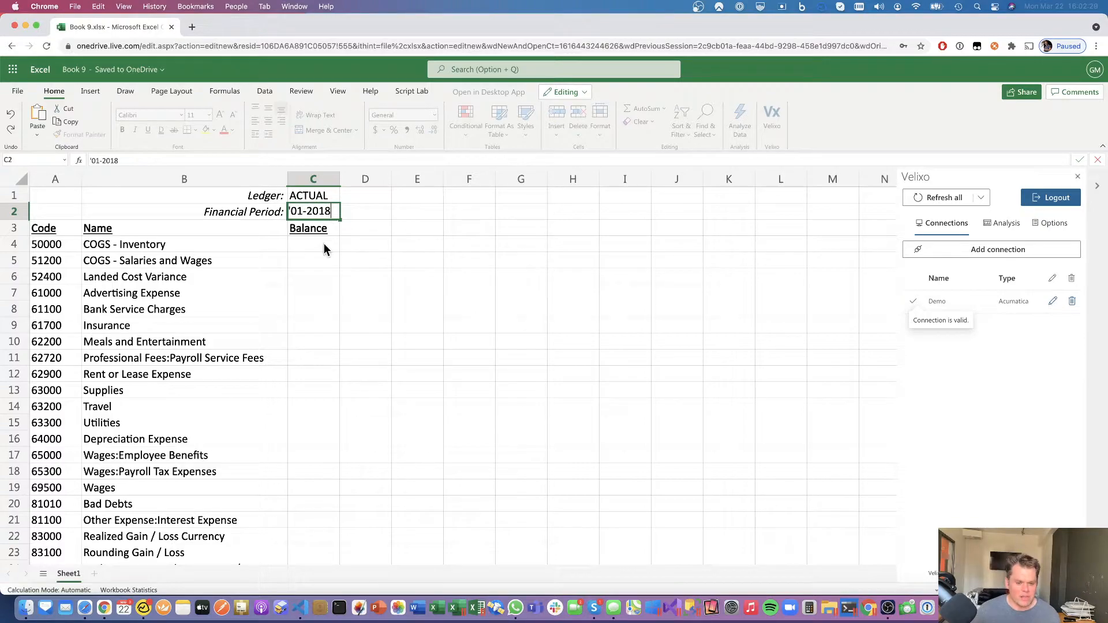
pyautogui.press('Return')
pyautogui.press('Return')
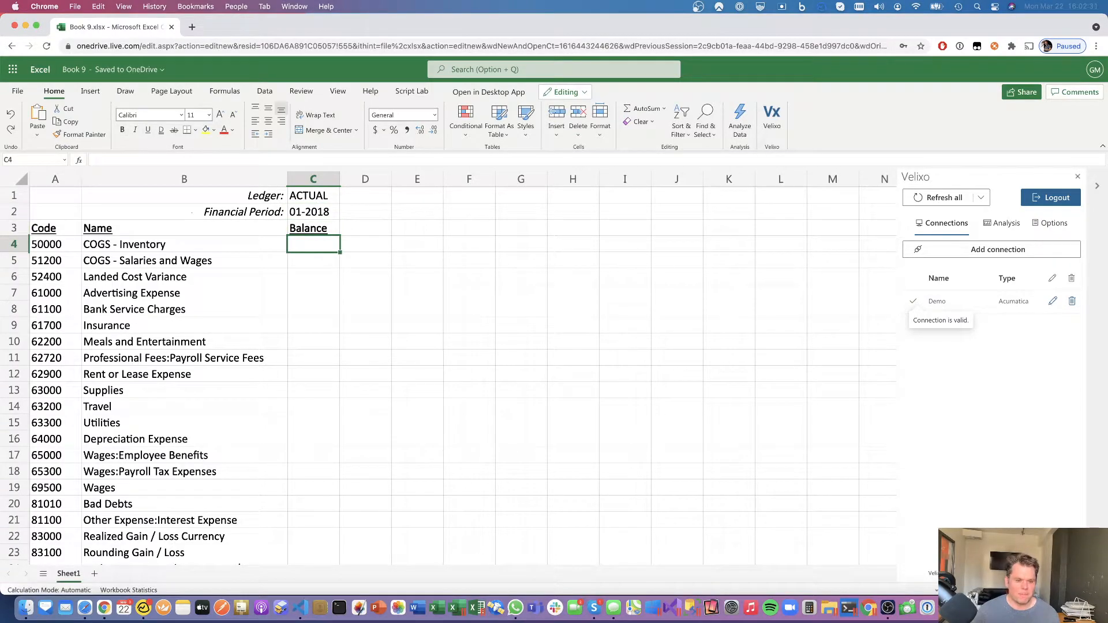
# - Right-align column C and start =ACCOUNTENDINGBALANCE("Demo", with anchored ledger reference C$1 in C4
pyautogui.click(313, 179)
pyautogui.click(281, 121)
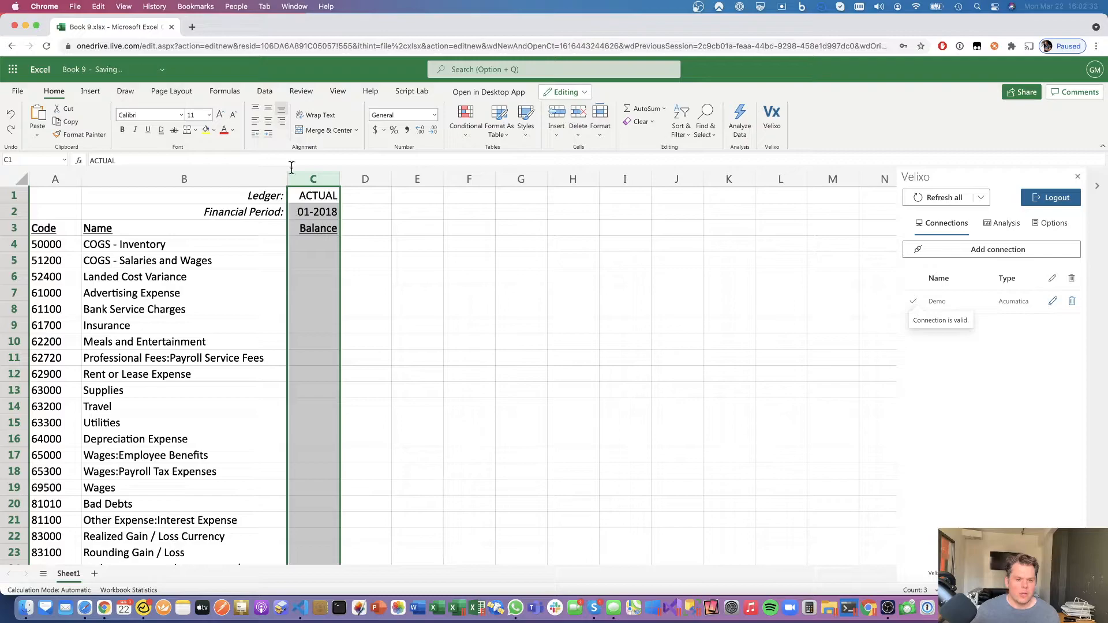
pyautogui.click(315, 244)
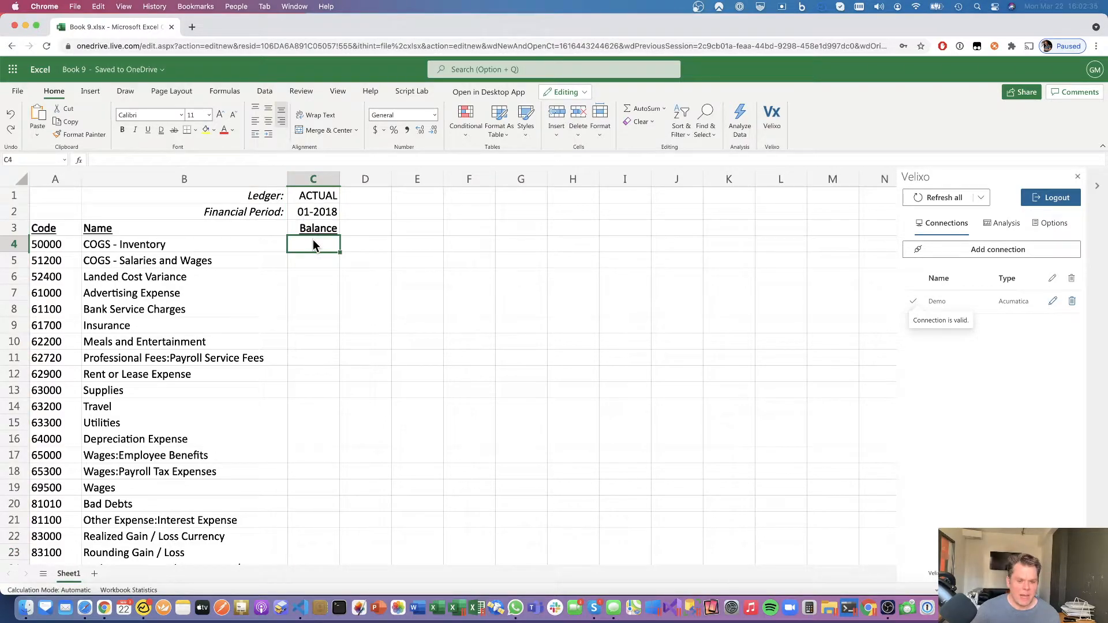
pyautogui.write('=ACCOUNTENDINGBALANCE(')
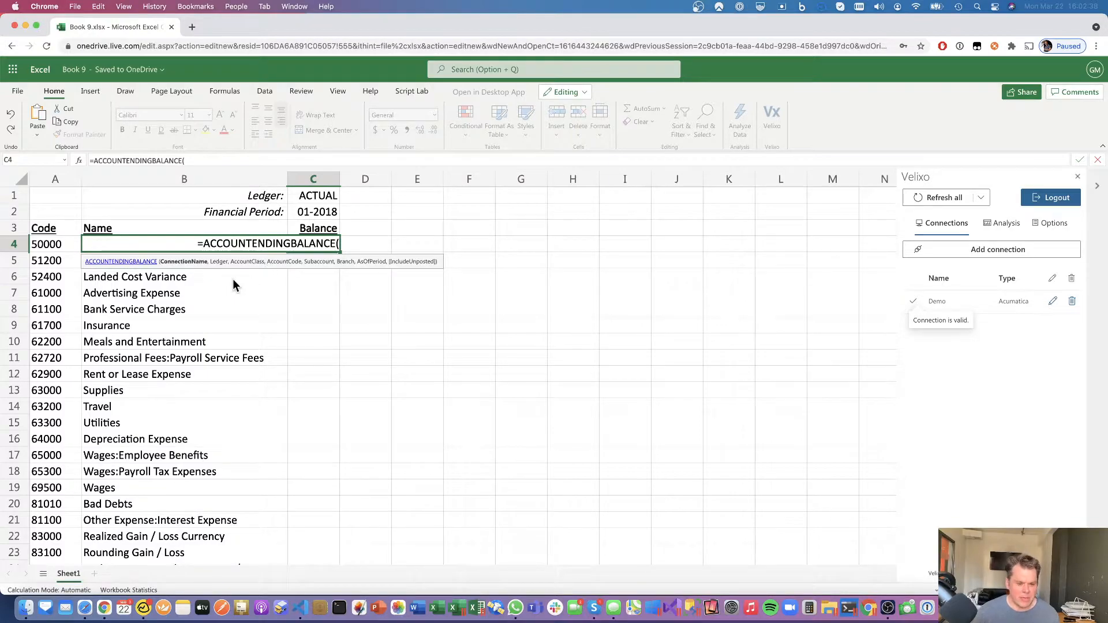
pyautogui.write('"Demo",')
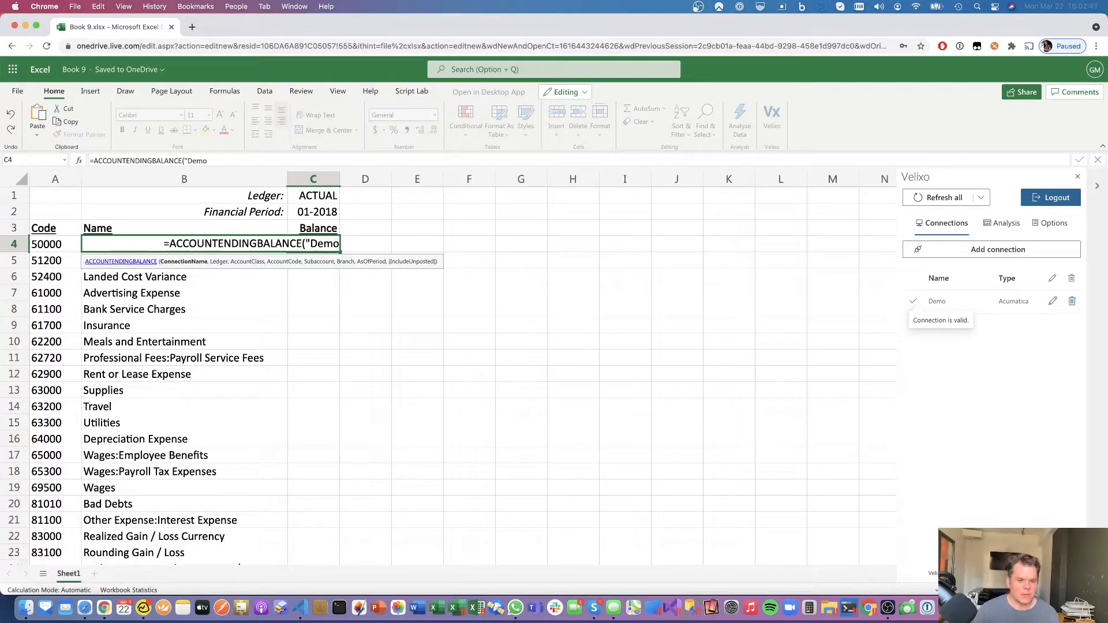
pyautogui.click(304, 198)
pyautogui.press('F4')
pyautogui.press('F4')
pyautogui.write(',,')
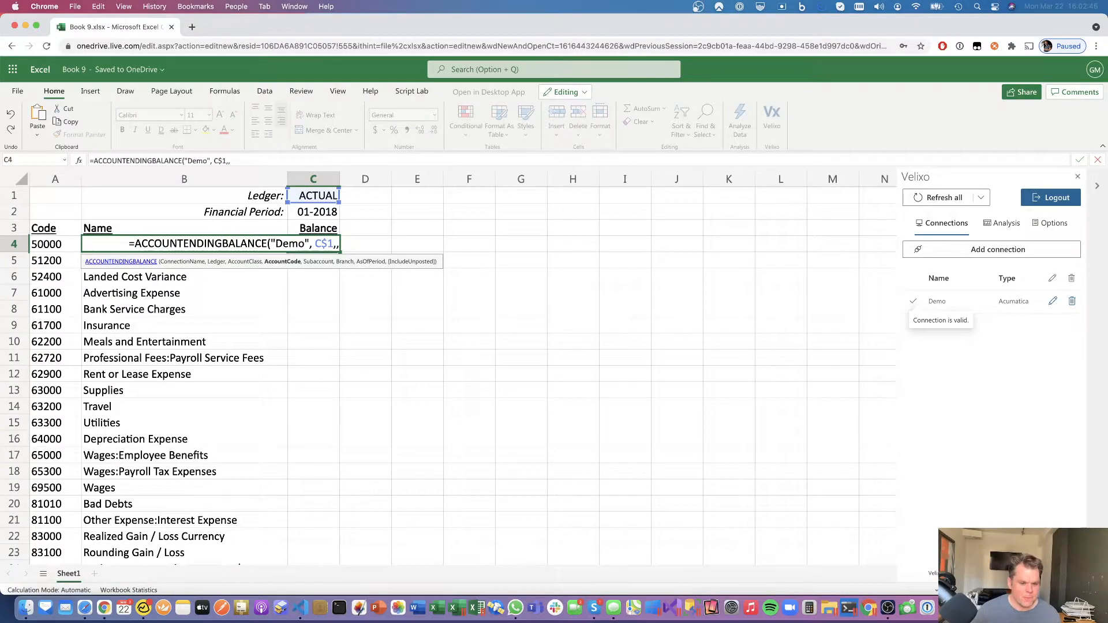
# - Add the anchored account $A4 and period C$2 references, then open the function's help article
pyautogui.click(55, 244)
pyautogui.press('F4')
pyautogui.press('F4')
pyautogui.press('F4')
pyautogui.write(',,,')
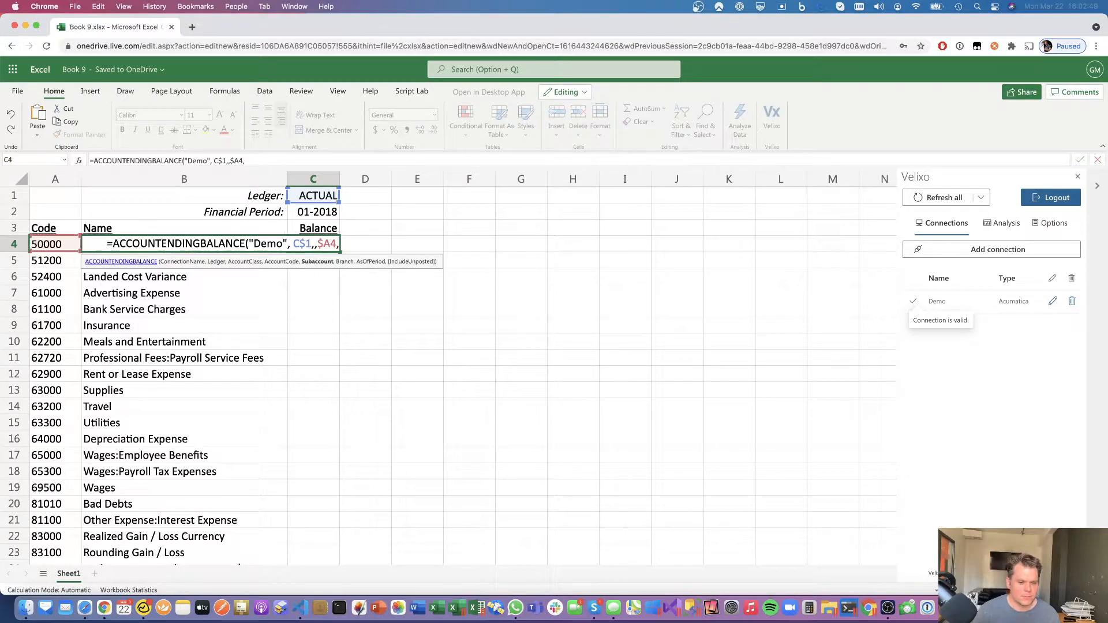
pyautogui.click(301, 211)
pyautogui.press('F4')
pyautogui.press('F4')
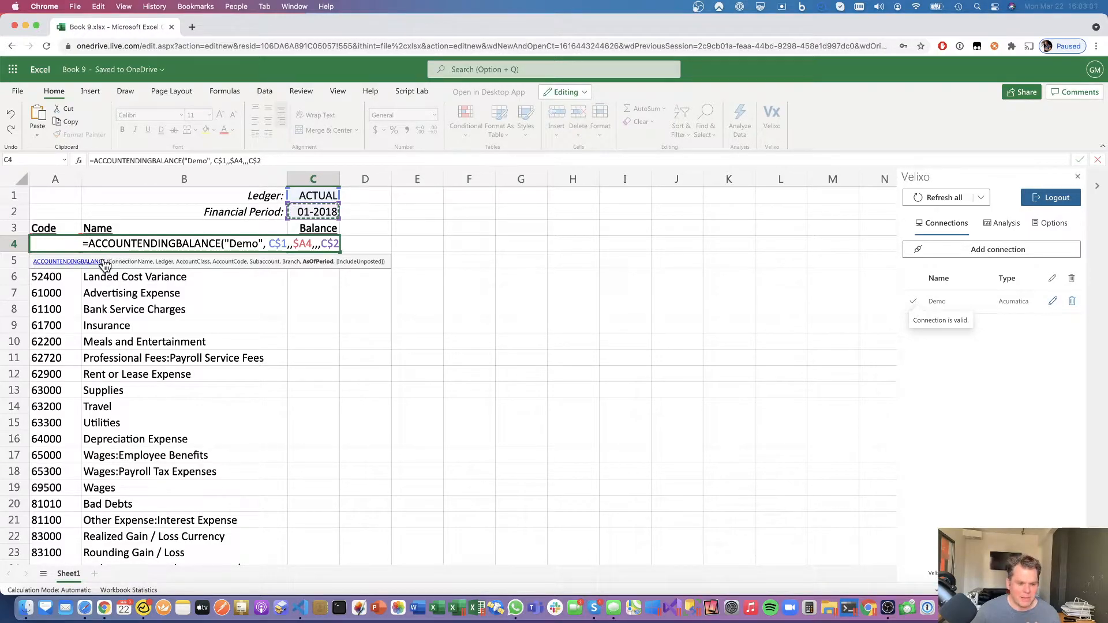
pyautogui.click(73, 263)
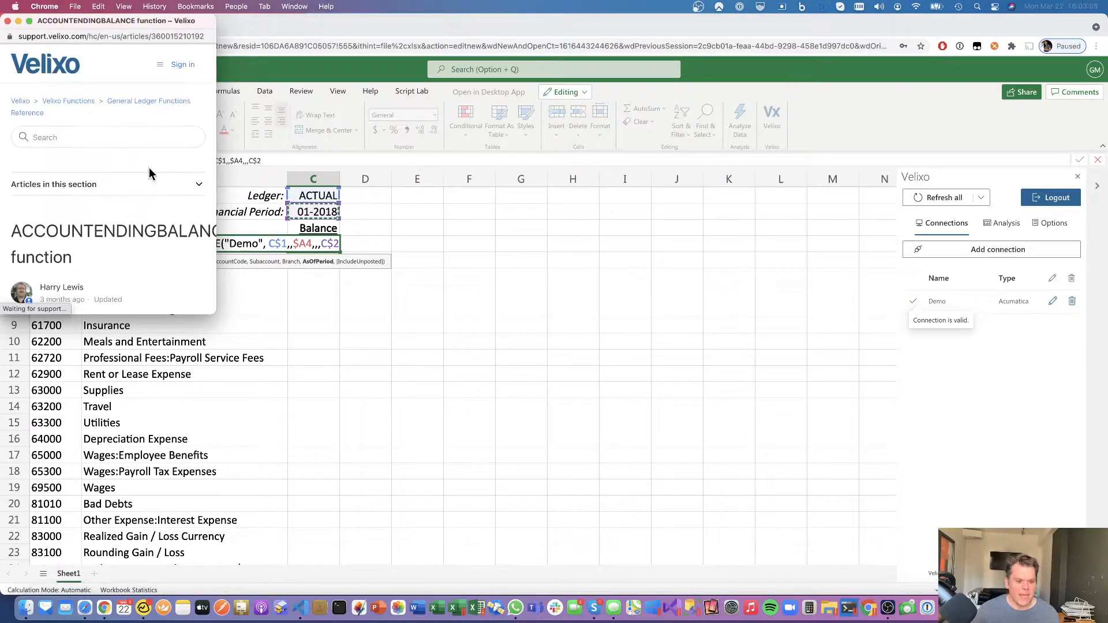
# - Enlarge the ACCOUNTENDINGBALANCE help popup and scroll down to Example #1
pyautogui.scroll(-2, 185, 246)
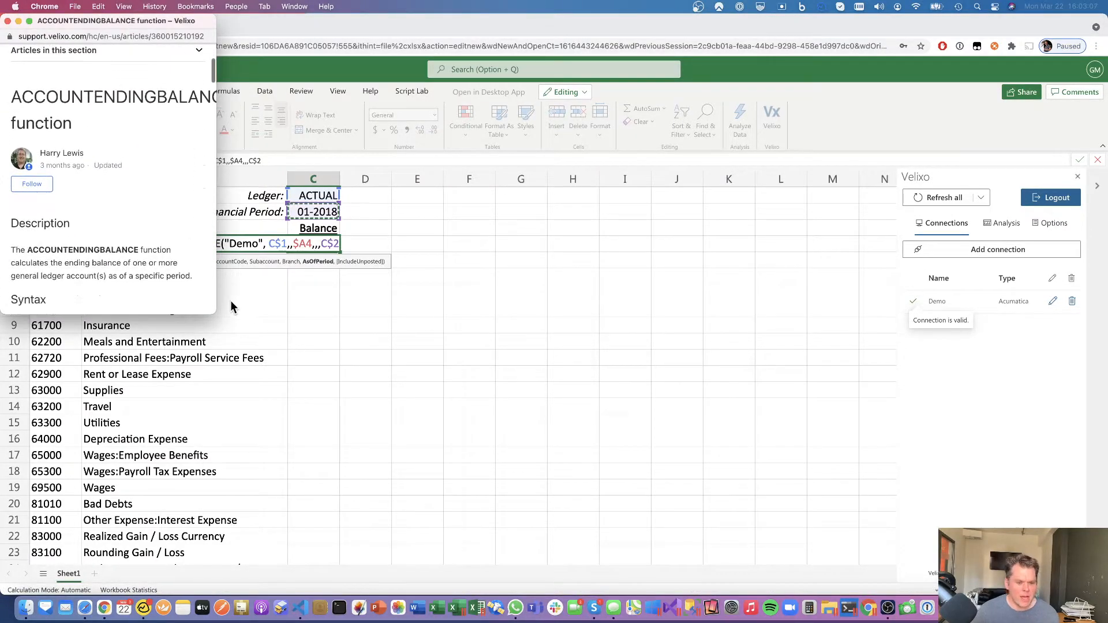
pyautogui.moveTo(215, 313); pyautogui.dragTo(603, 427)
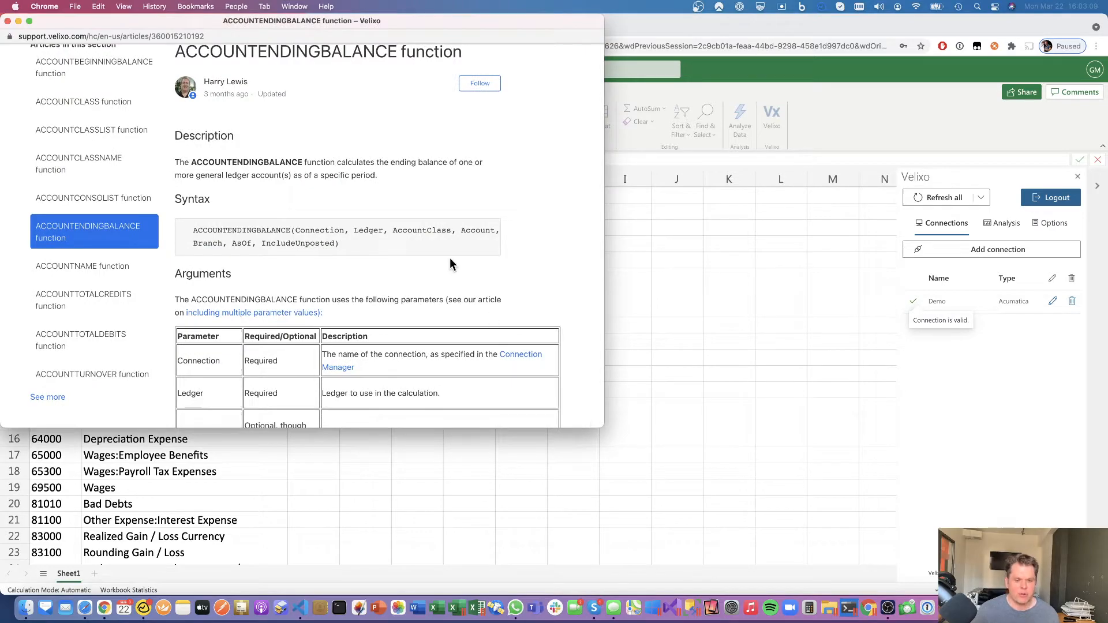
pyautogui.scroll(-10, 449, 259)
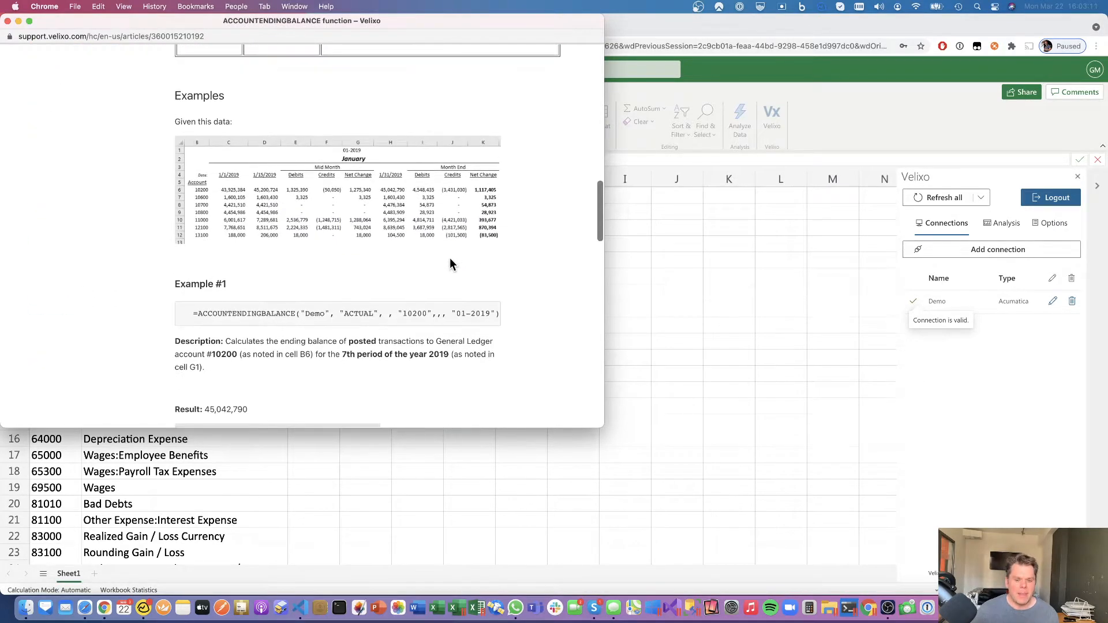
pyautogui.scroll(-4, 412, 218)
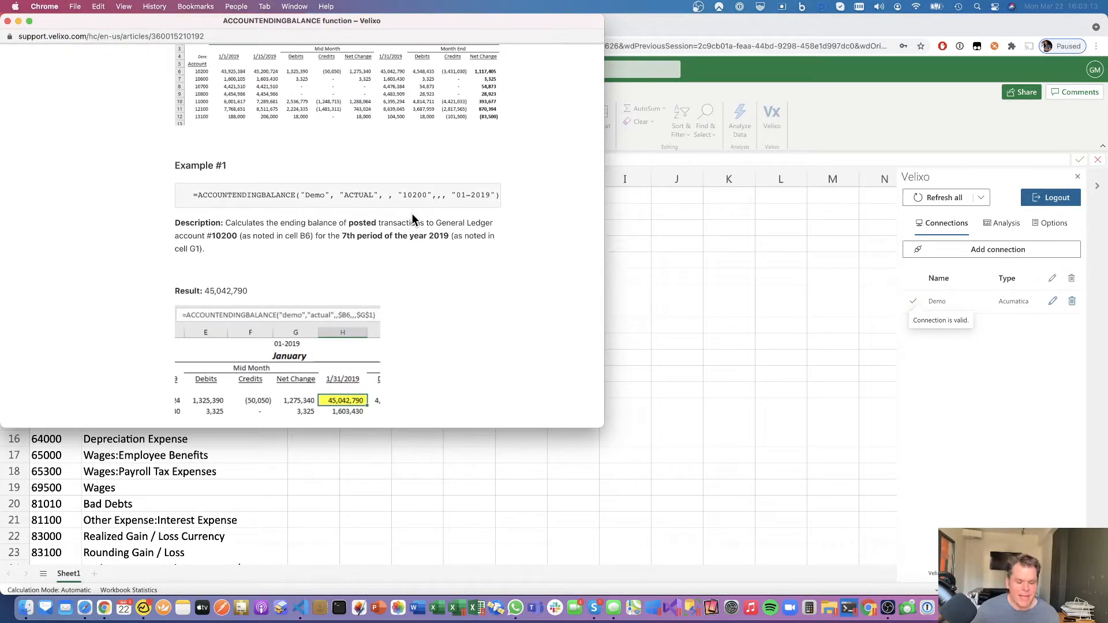
# - Close the help article and finish the C4 formula with its closing parenthesis
pyautogui.press('super+w')
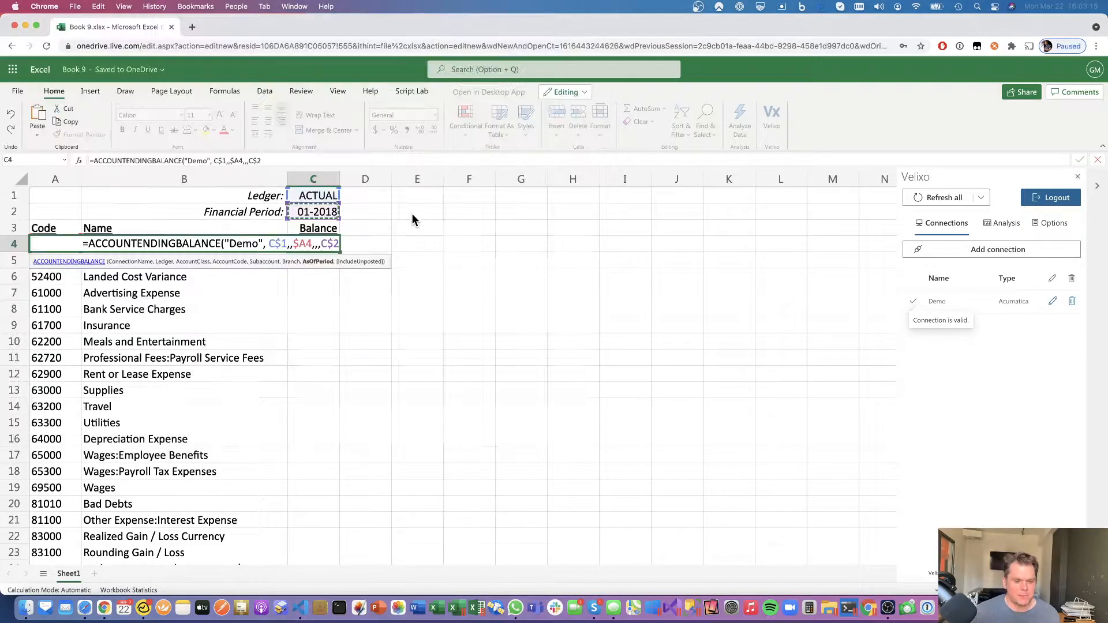
pyautogui.click(277, 161)
pyautogui.write(')')
pyautogui.hotkey('ctrl', 'Return')
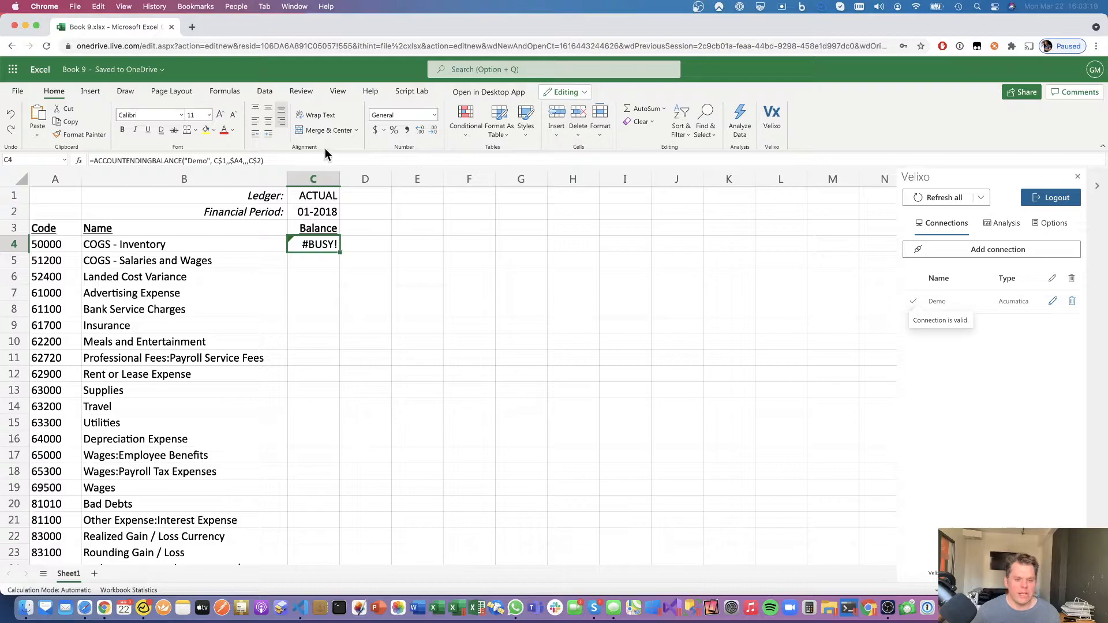
# - Format C4 as $ Accounting, widen column C, and fill balances down for every account
pyautogui.click(383, 132)
pyautogui.click(384, 149)
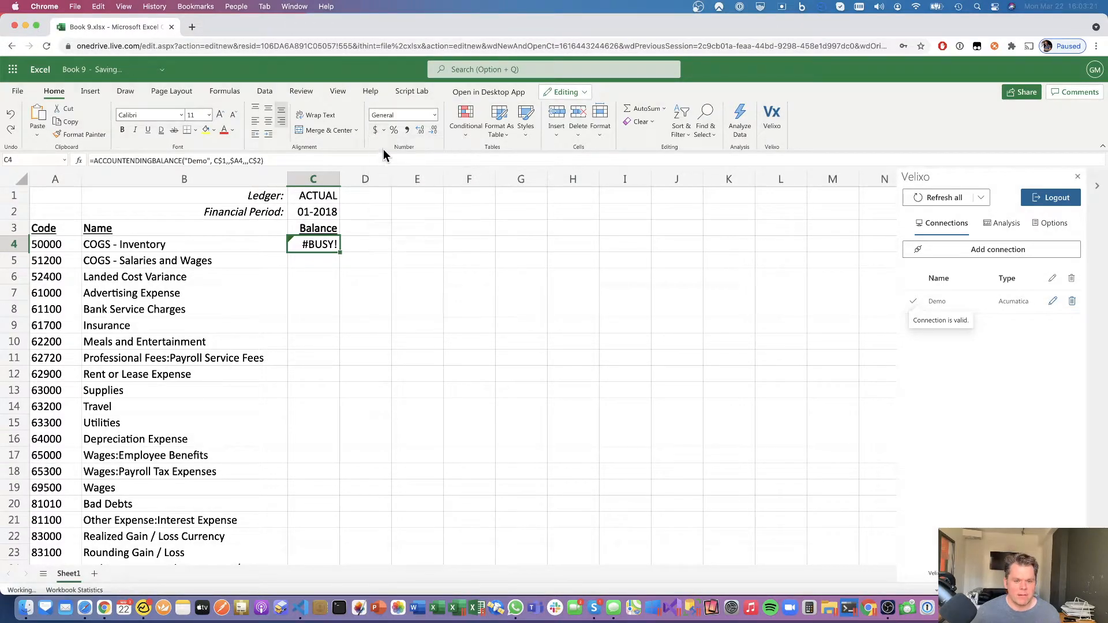
pyautogui.moveTo(341, 179); pyautogui.dragTo(429, 183)
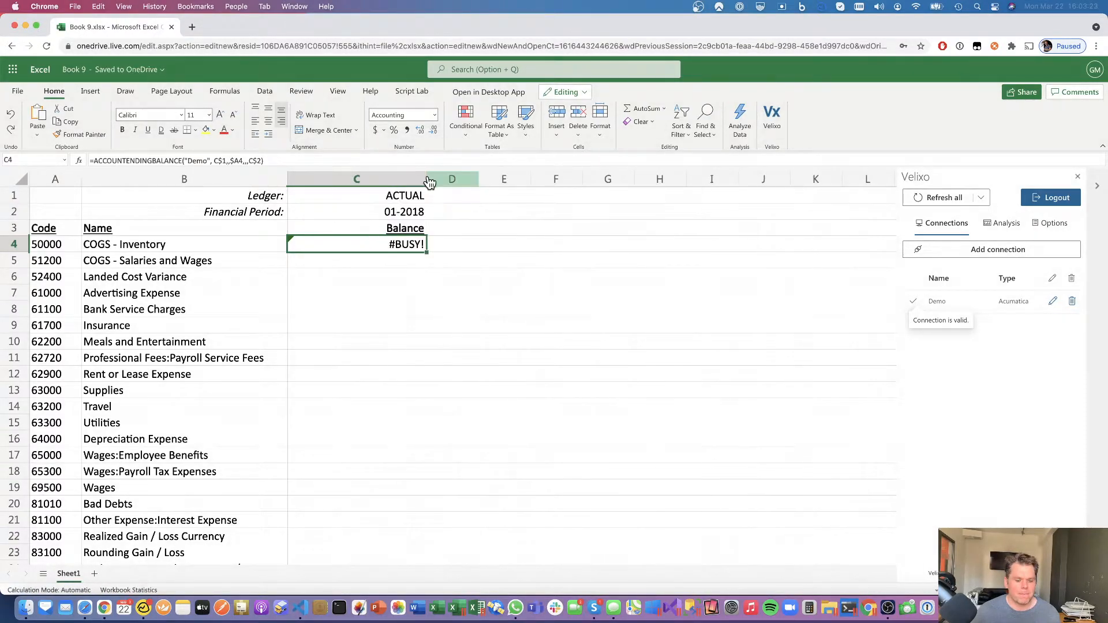
pyautogui.doubleClick(425, 253)
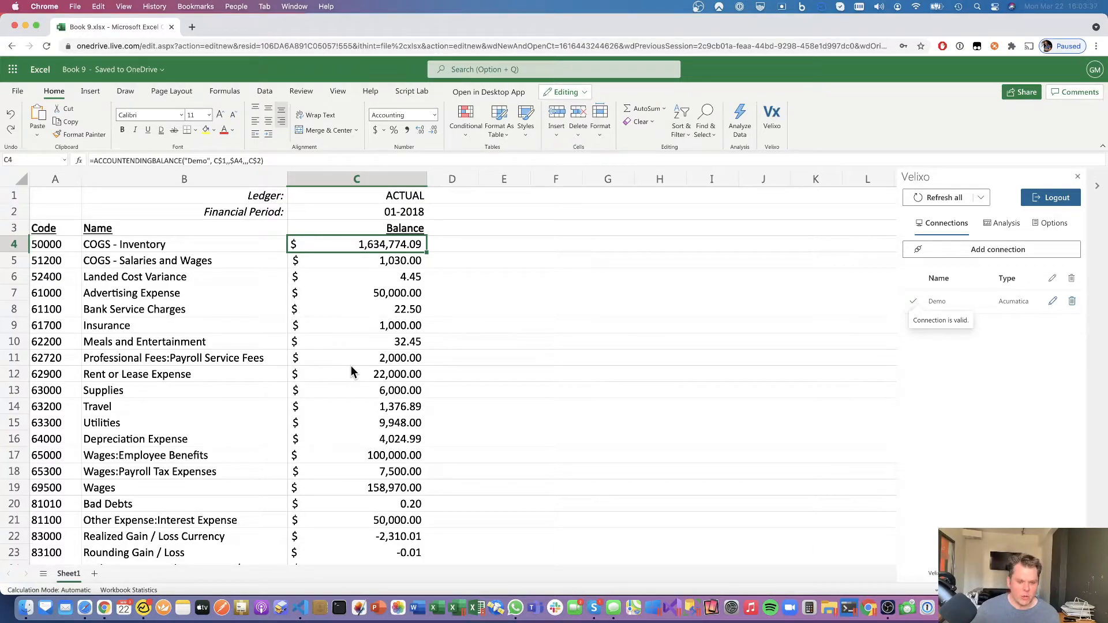
# - Refresh all Velixo balances and change the financial period in C2 to 12-2018
pyautogui.click(935, 198)
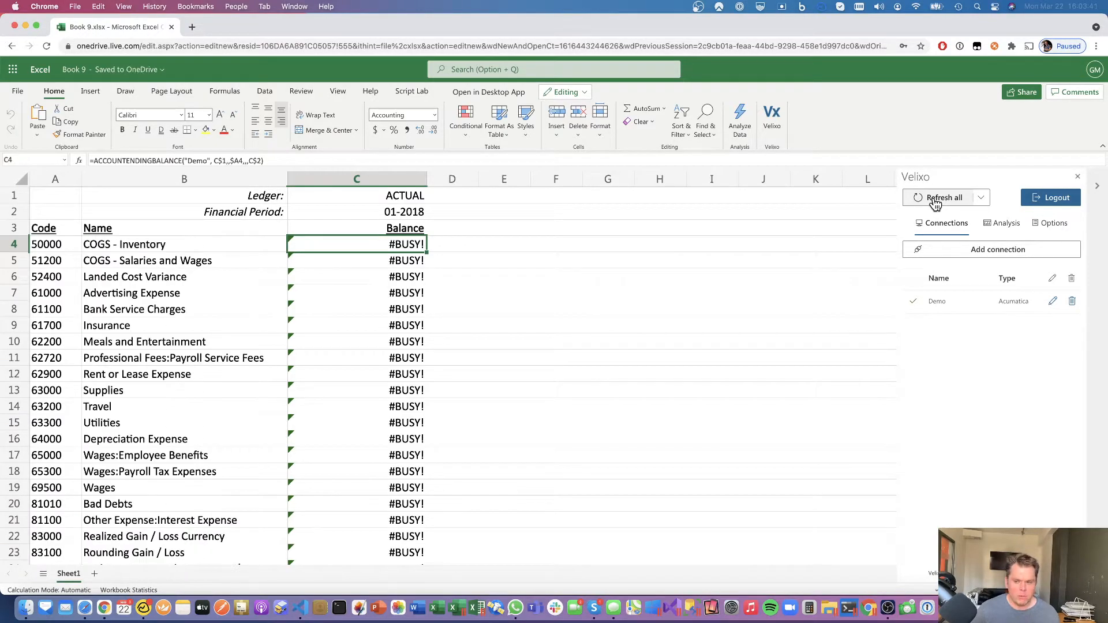
pyautogui.click(391, 216)
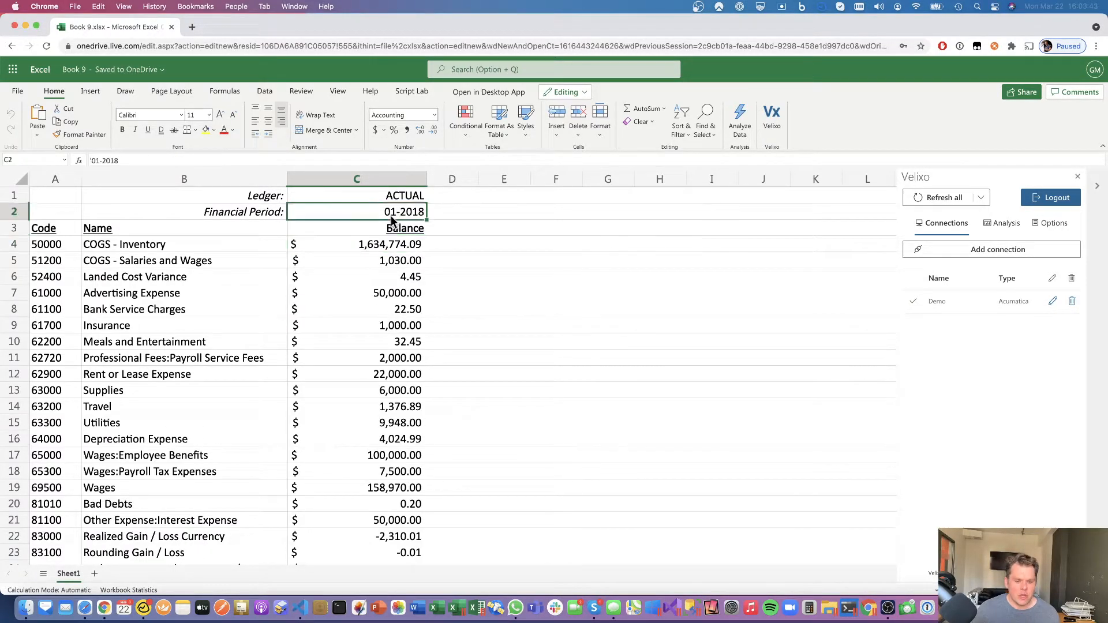
pyautogui.doubleClick(391, 211)
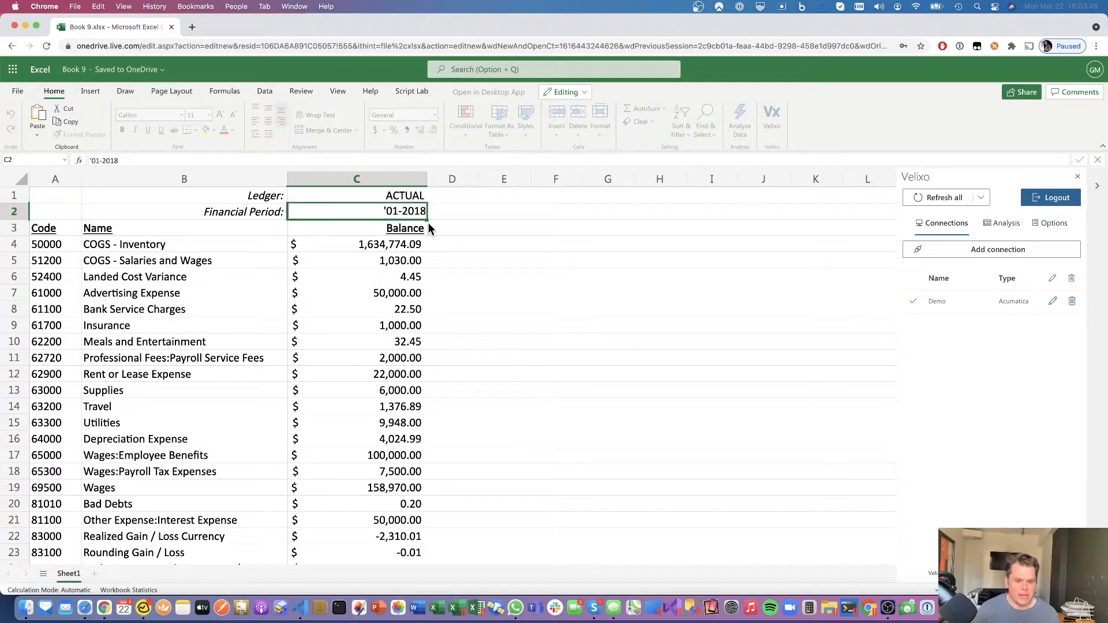
pyautogui.press('BackSpace')
pyautogui.write('12')
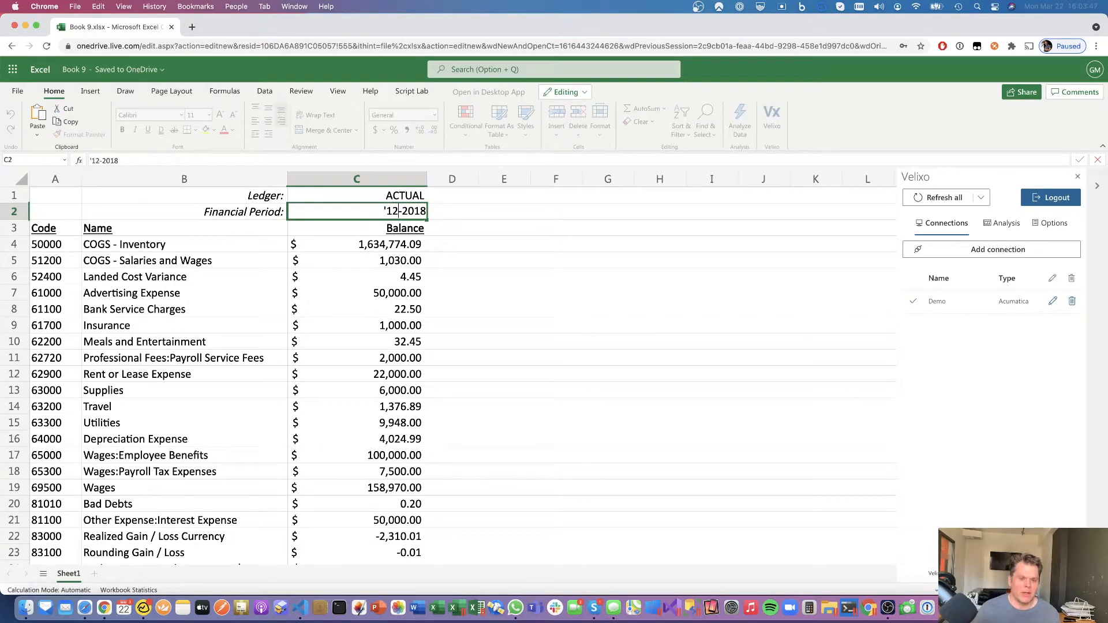
pyautogui.press('Tab')
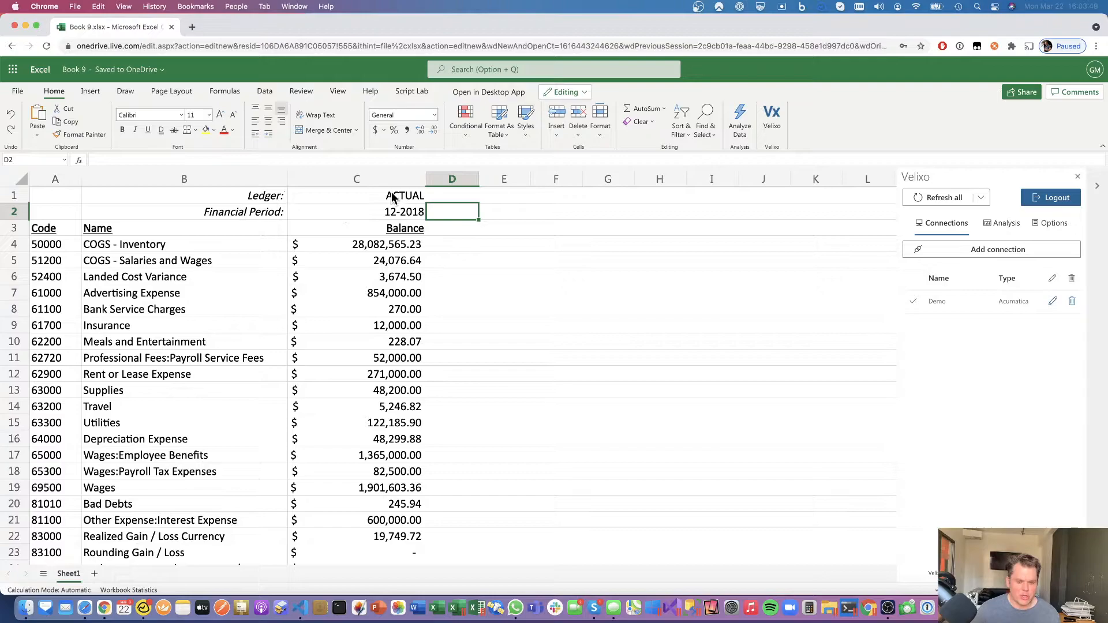
# - Try BUDGET as the ledger in C1, then undo back to ACTUAL
pyautogui.click(396, 196)
pyautogui.write('BUDGET')
pyautogui.press('Tab')
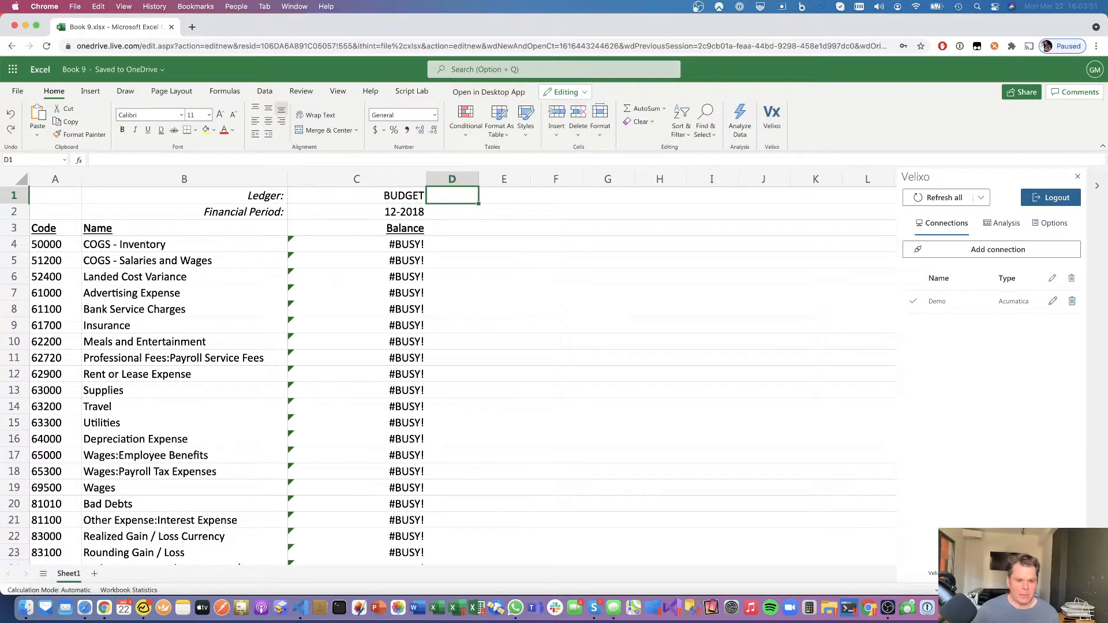
pyautogui.press('super+z')
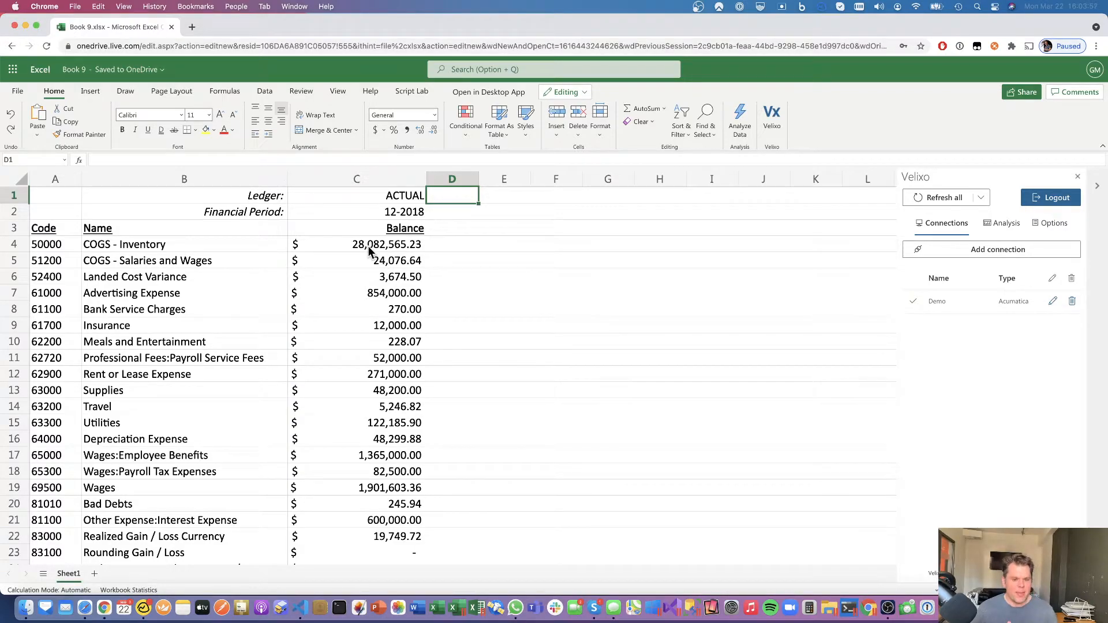
# - Insert a 2-D pie chart of B4:C25 and move it beside the table
pyautogui.click(223, 246)
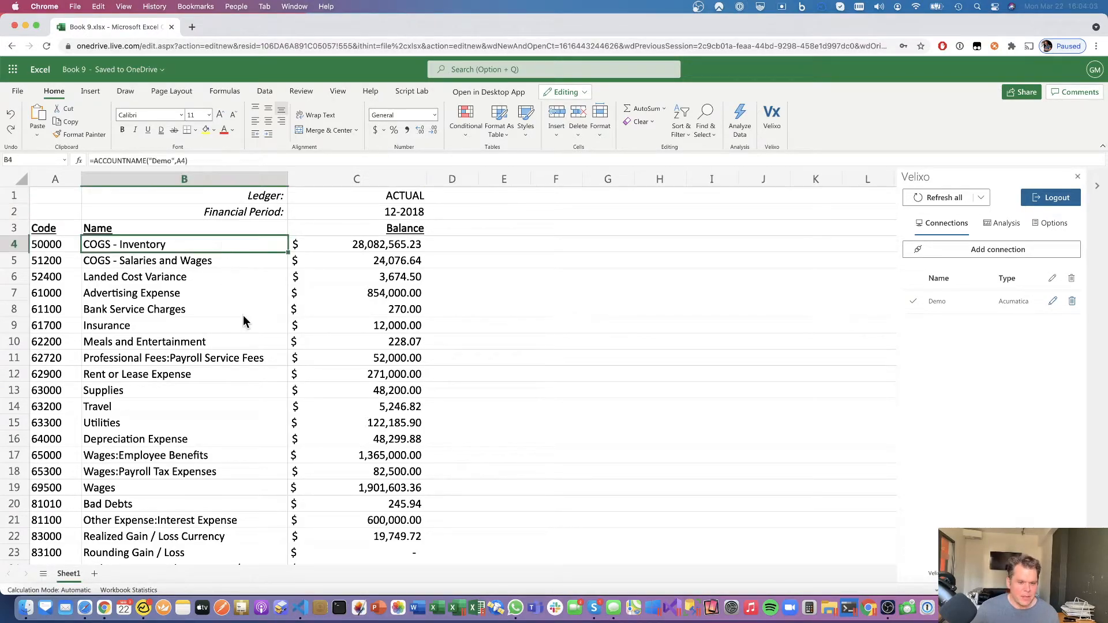
pyautogui.scroll(-3, 288, 346)
pyautogui.keyDown('shift'); pyautogui.click(369, 441); pyautogui.keyUp('shift')
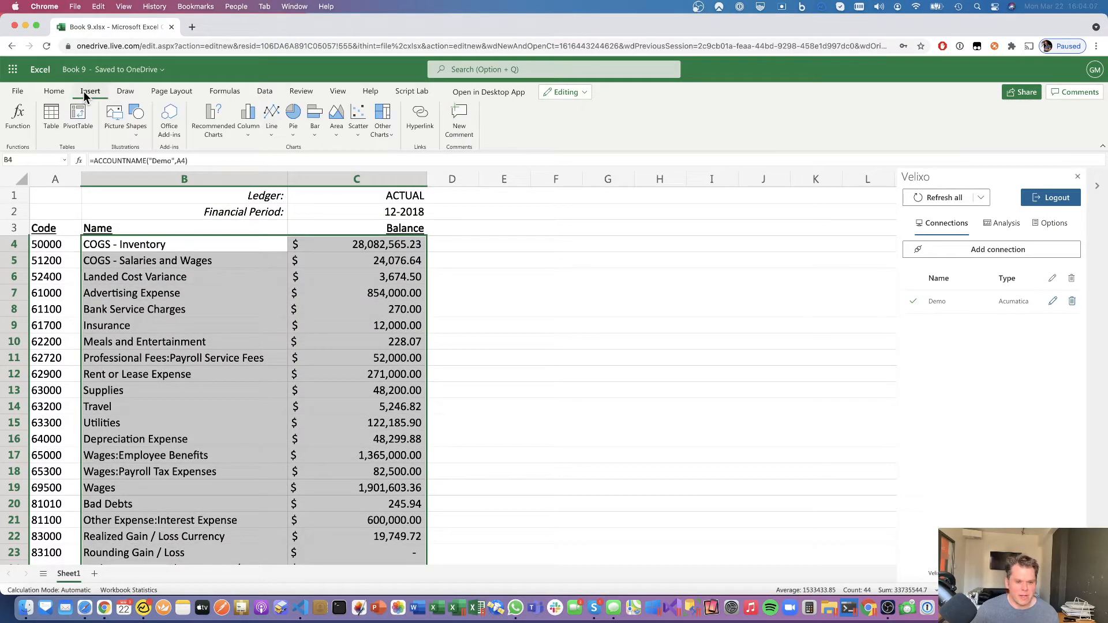
pyautogui.click(293, 134)
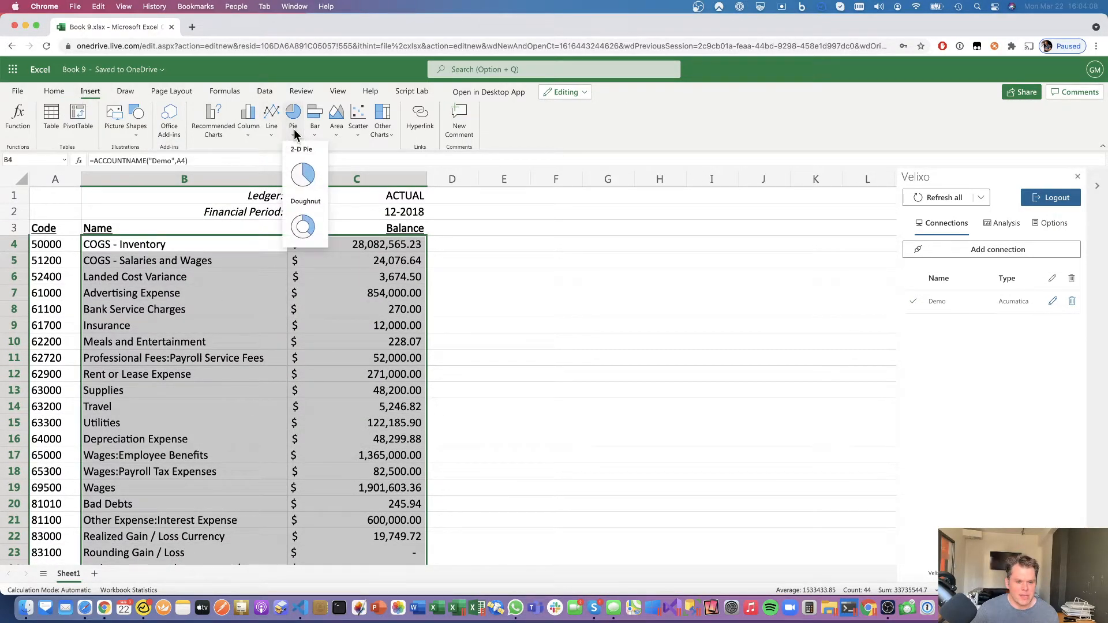
pyautogui.click(310, 173)
pyautogui.moveTo(535, 262); pyautogui.dragTo(733, 270)
# - Place the legend on the right and title the chart 'Expenses -- live from Acumatica!'
pyautogui.click(685, 289)
pyautogui.doubleClick(684, 288)
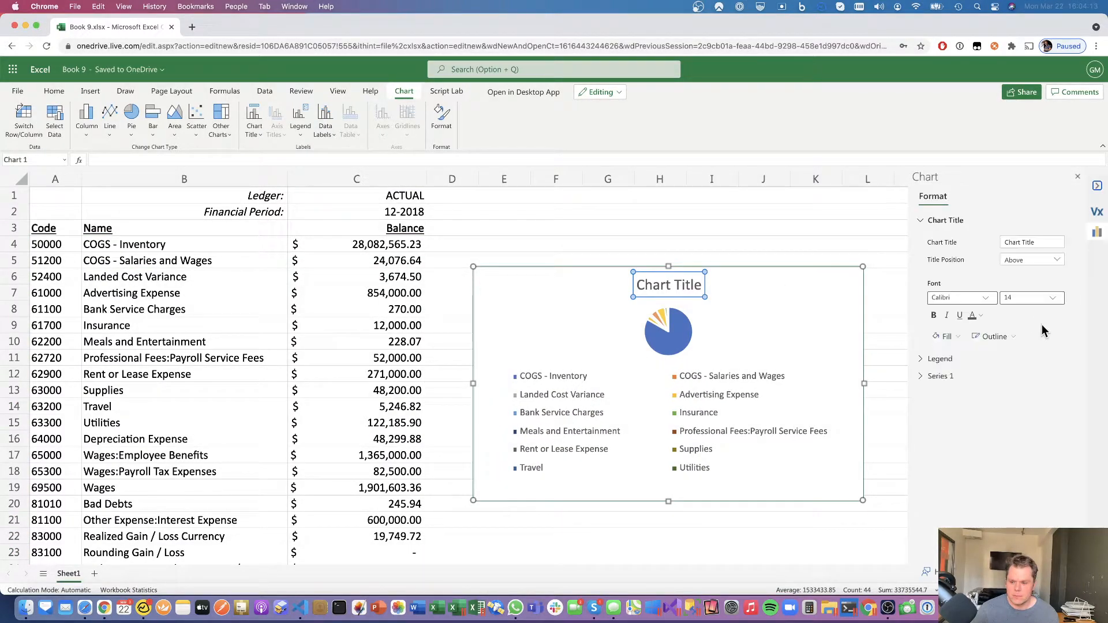
pyautogui.click(953, 359)
pyautogui.click(1032, 380)
pyautogui.click(1027, 434)
pyautogui.click(1032, 242)
pyautogui.write('Expenes')
pyautogui.press('BackSpace')
pyautogui.press('BackSpace')
pyautogui.write('ses -- liv')
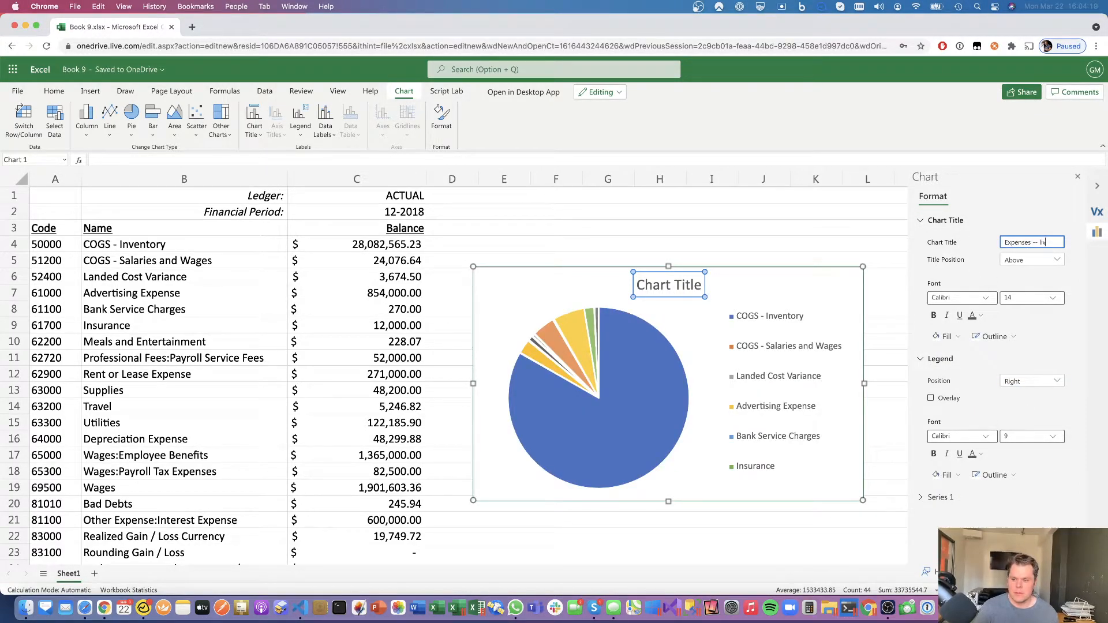
pyautogui.write('e from Acumatica!')
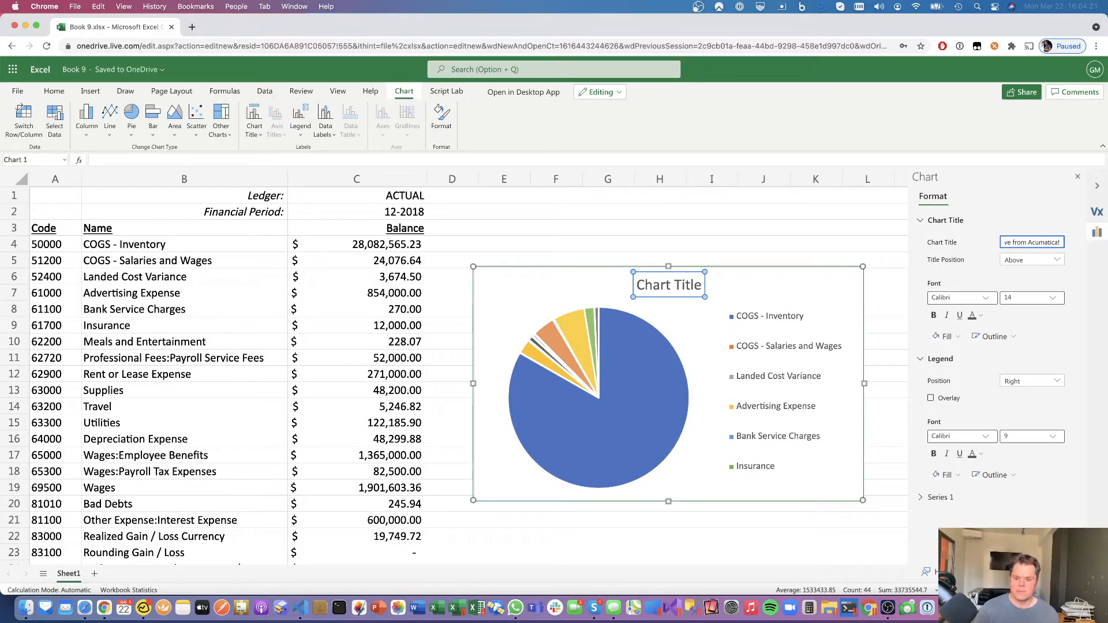
pyautogui.press('Return')
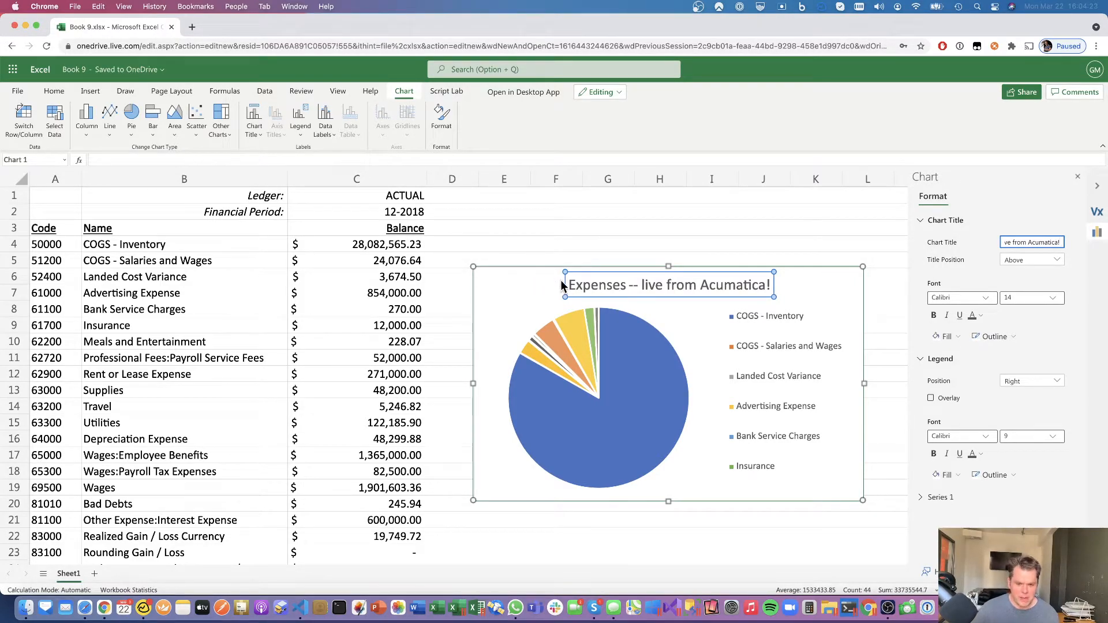
pyautogui.doubleClick(387, 211)
# - Change the C2 period to 12-2019 and shift the chart further right
pyautogui.press('BackSpace')
pyautogui.write('9')
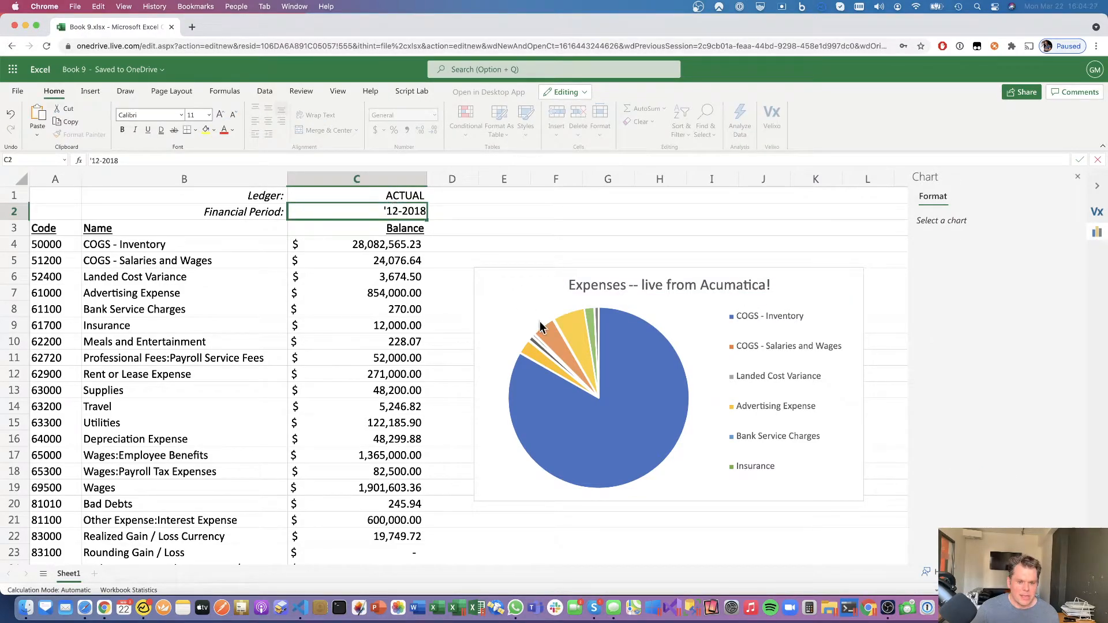
pyautogui.press('Return')
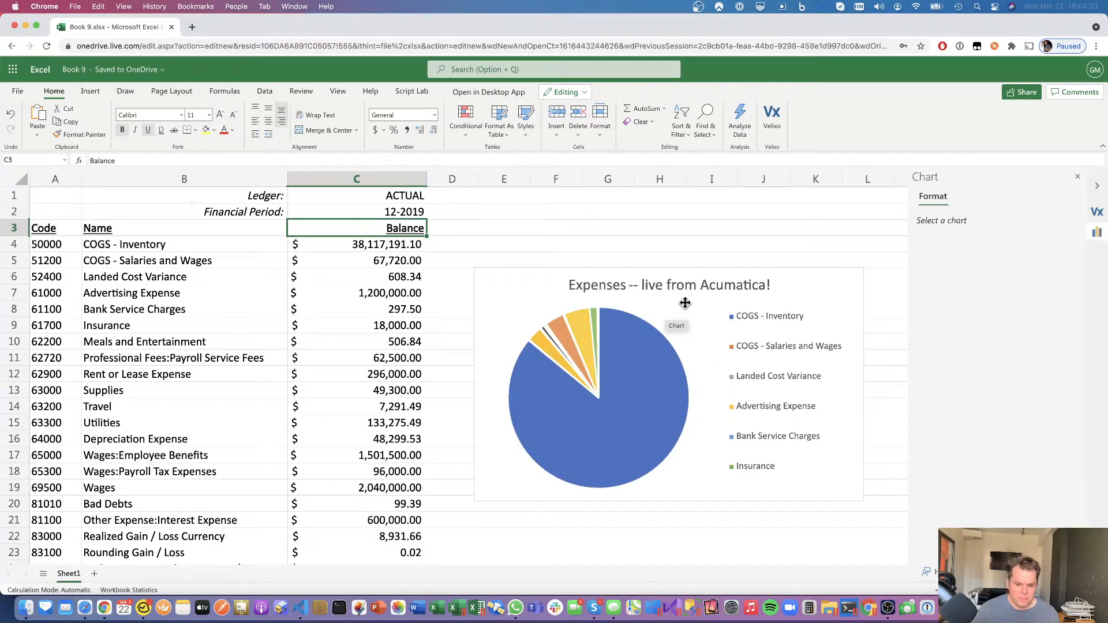
pyautogui.moveTo(666, 312); pyautogui.dragTo(700, 311)
# - Copy column C into column D and set D2's period to 12-2018
pyautogui.click(357, 179)
pyautogui.press('super+c')
pyautogui.click(474, 181)
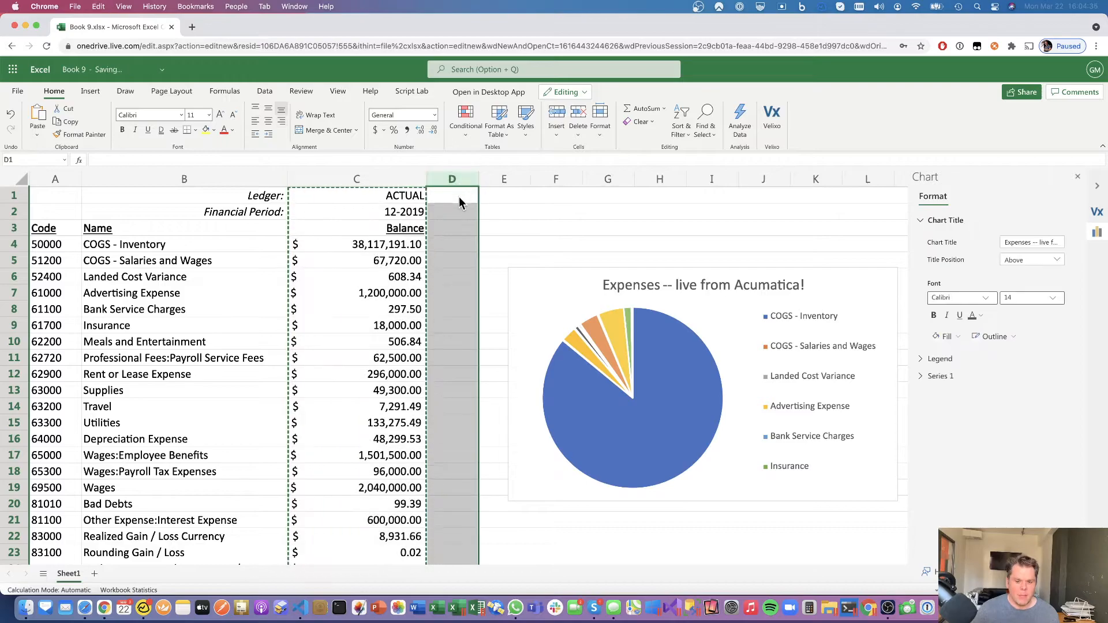
pyautogui.press('super+v')
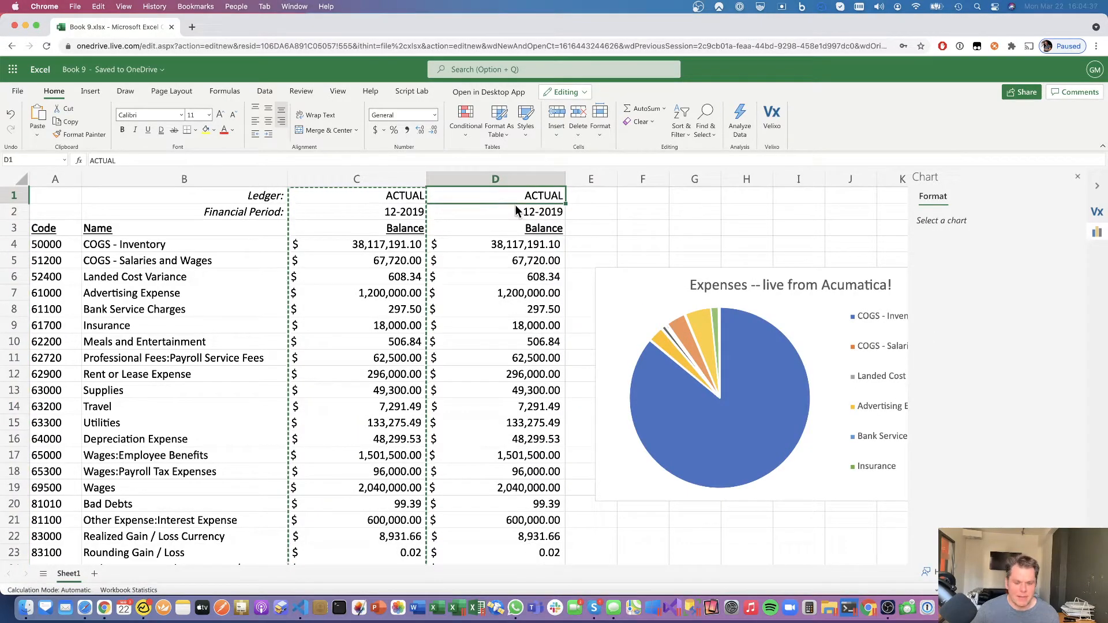
pyautogui.doubleClick(551, 212)
pyautogui.press('BackSpace')
pyautogui.write('8')
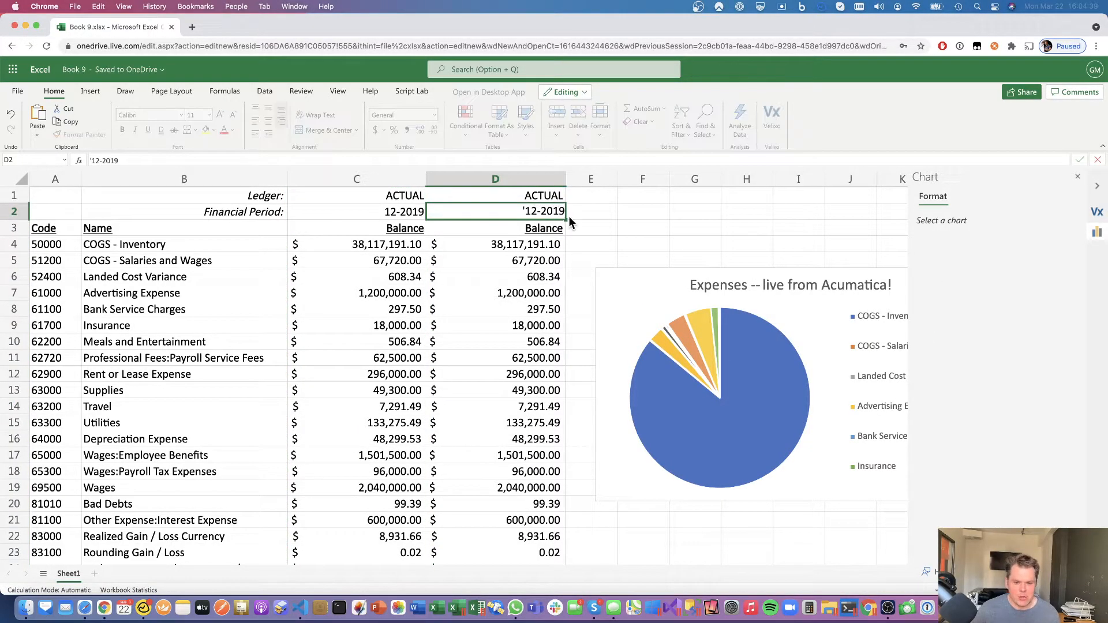
pyautogui.press('Tab')
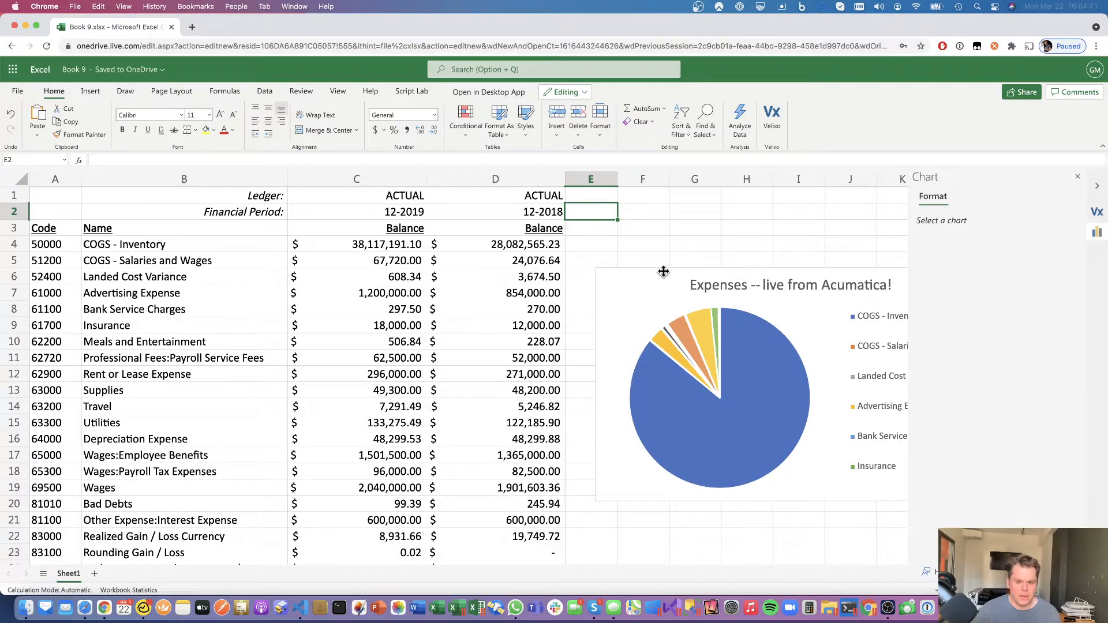
pyautogui.moveTo(664, 270); pyautogui.dragTo(720, 273)
# - Add a 'Variance' header in E3 styled like the Balance header in D3
pyautogui.click(522, 228)
pyautogui.press('super+c')
pyautogui.click(594, 232)
pyautogui.write('V')
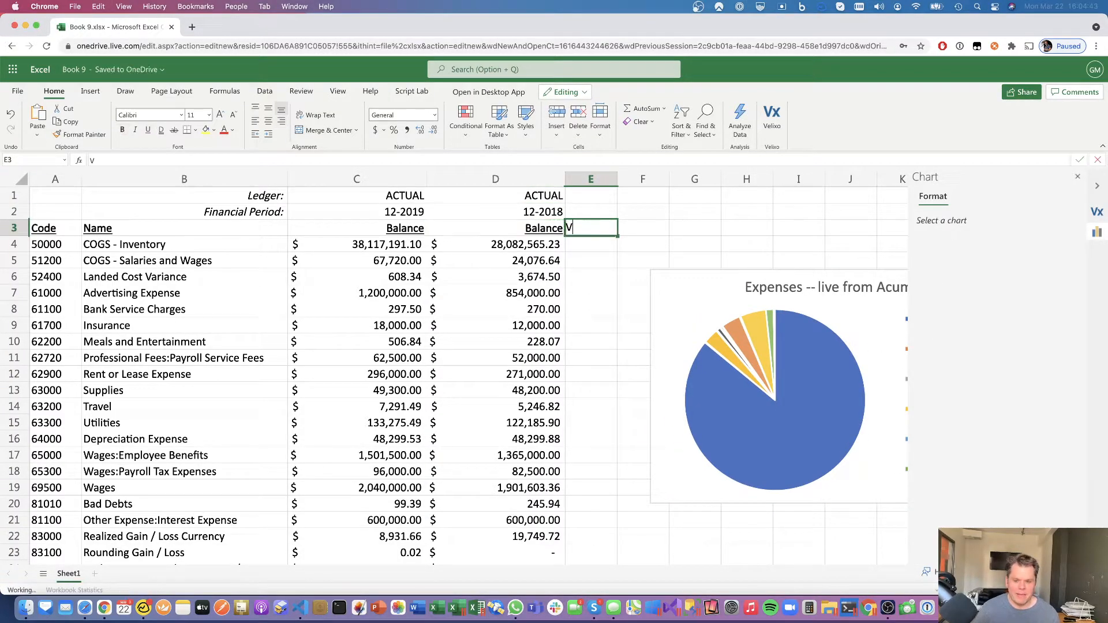
pyautogui.write('ariance')
pyautogui.press('Return')
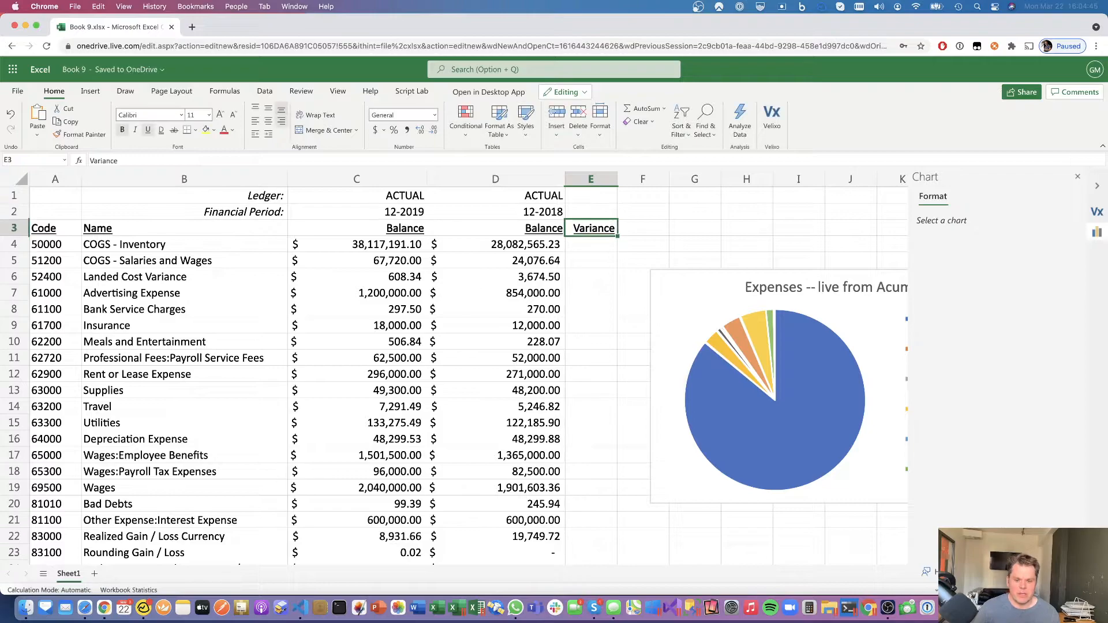
# - Enter =C4-D4 in E4, fill it down every account row, and widen column E
pyautogui.write('=')
pyautogui.click(398, 245)
pyautogui.write('-')
pyautogui.click(471, 246)
pyautogui.press('Return')
pyautogui.press('Up')
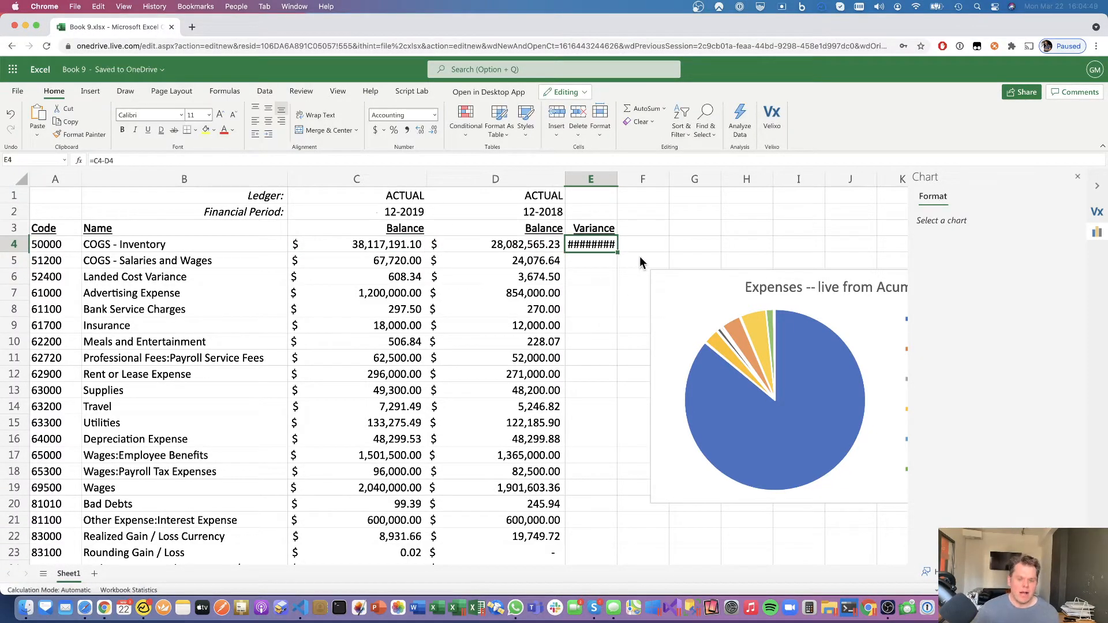
pyautogui.doubleClick(617, 252)
pyautogui.moveTo(617, 180); pyautogui.dragTo(663, 181)
# - Close the pie chart's Format pane and select the 2018 Travel balance in D14
pyautogui.click(739, 295)
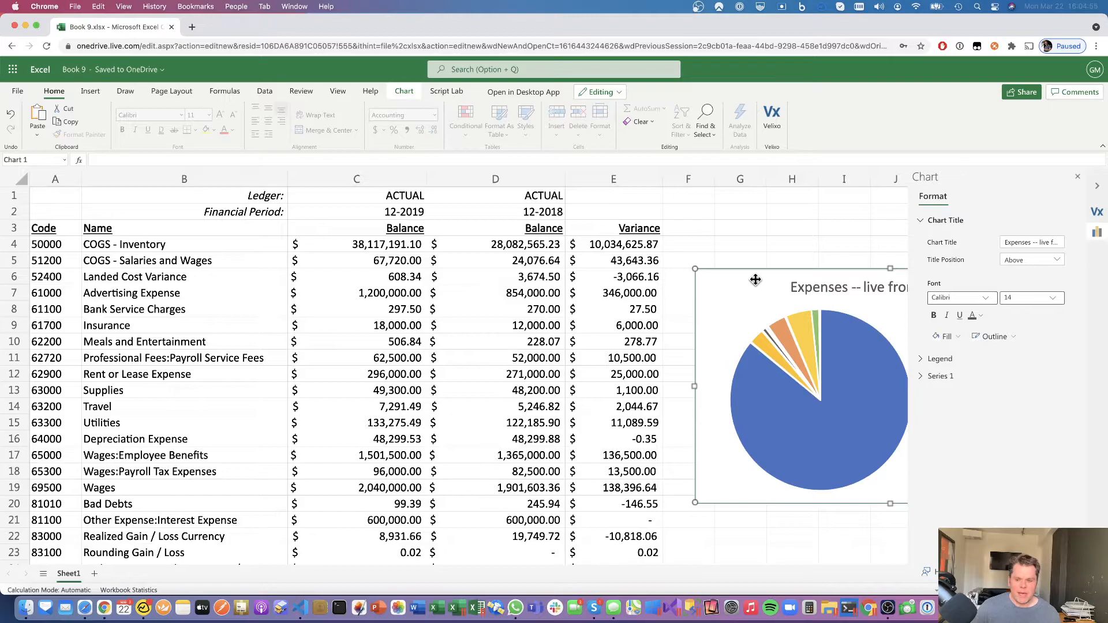
pyautogui.click(1078, 176)
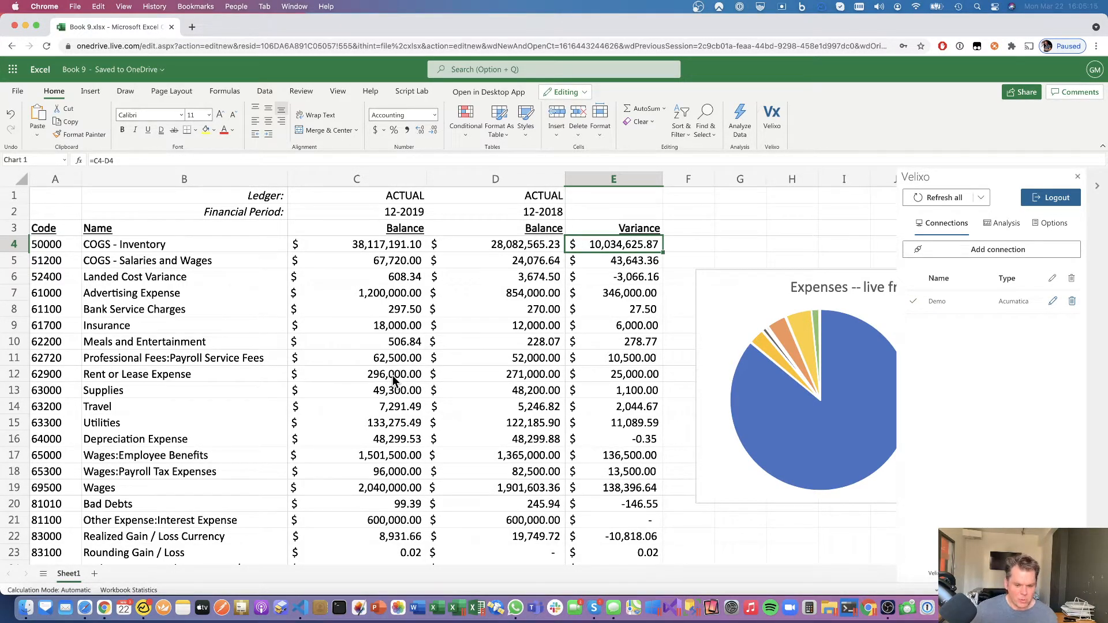
pyautogui.click(500, 411)
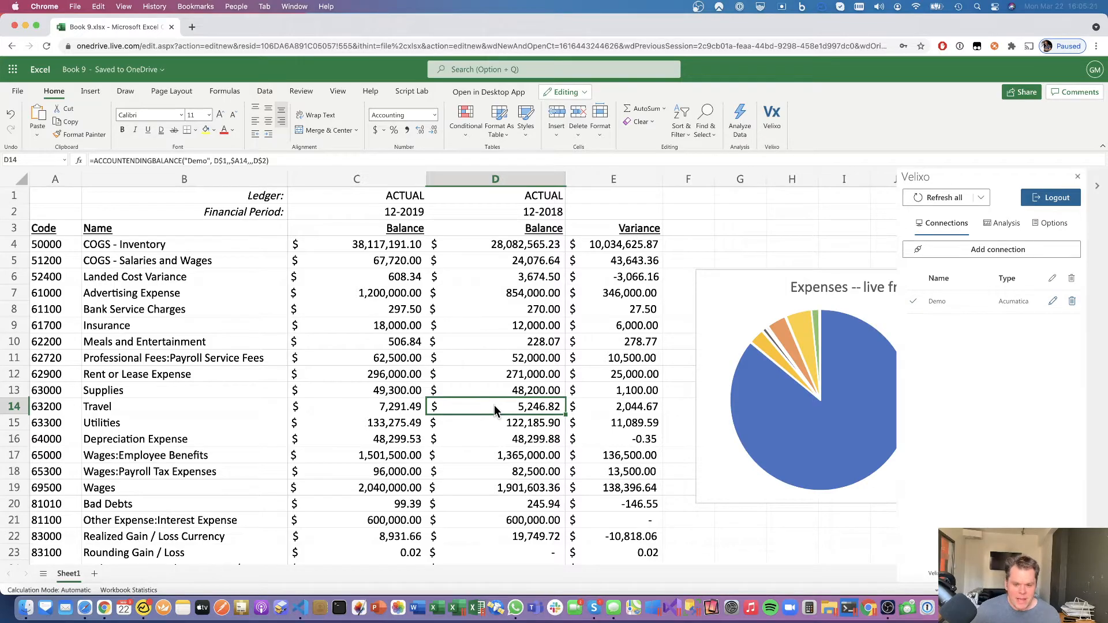
# - Use Velixo's Drill Down on D14's Travel balance to generate the per-branch Drilldown sheet
pyautogui.rightClick(495, 410)
pyautogui.click(531, 370)
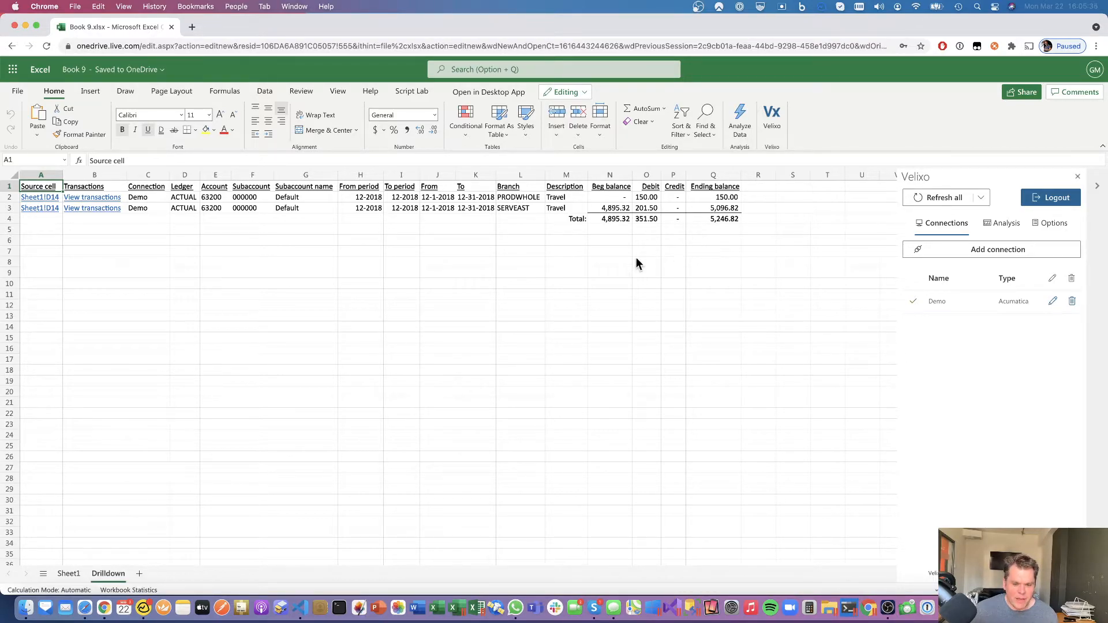
pyautogui.click(722, 220)
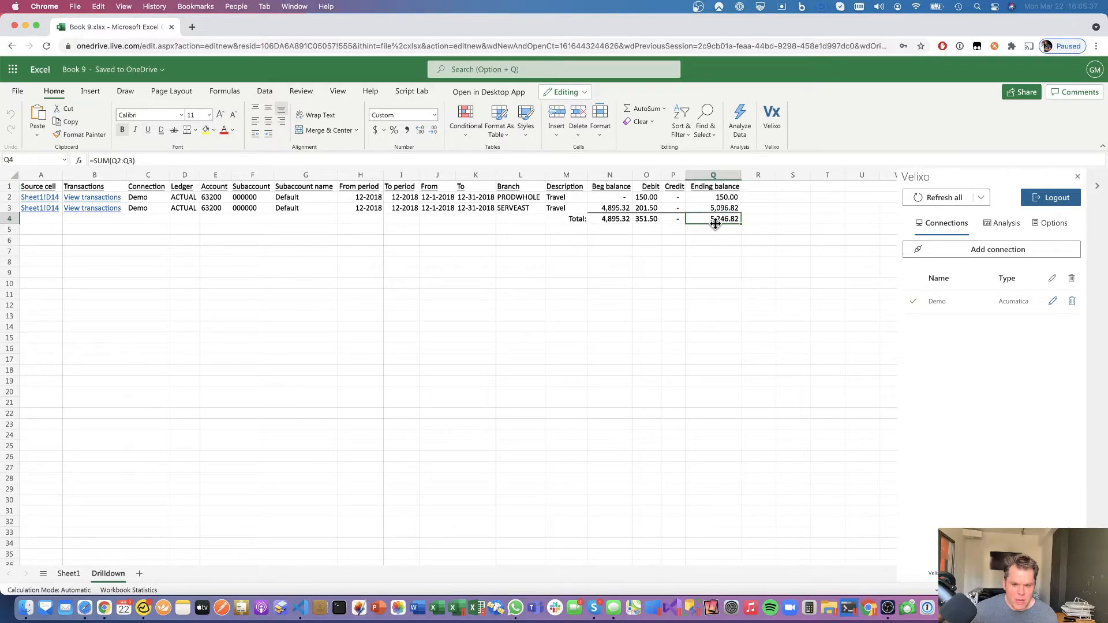
pyautogui.click(44, 213)
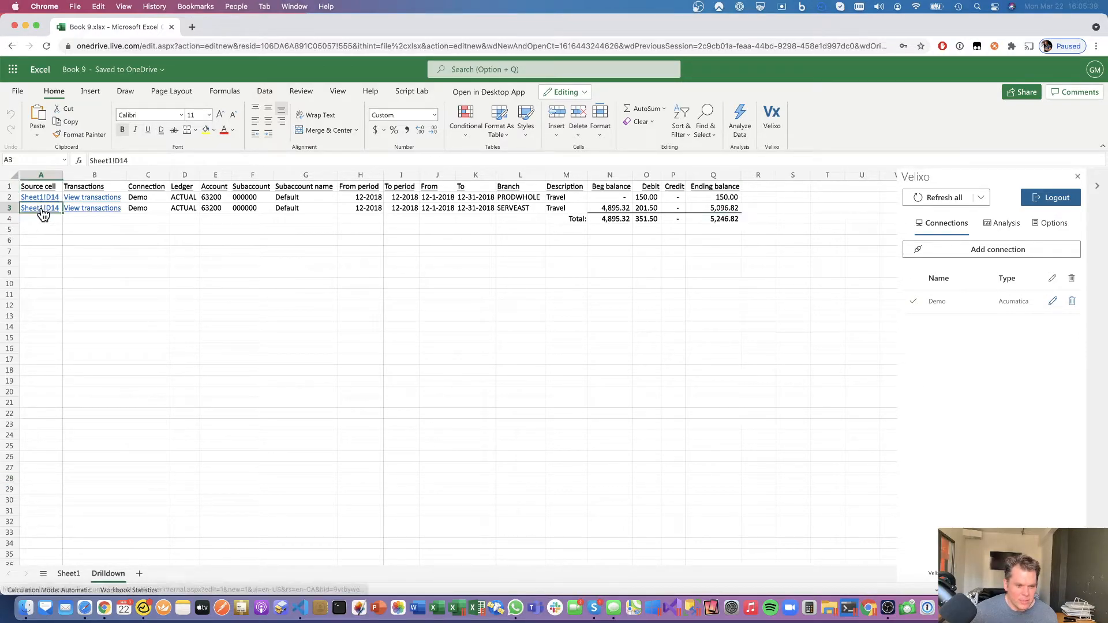
pyautogui.click(42, 210)
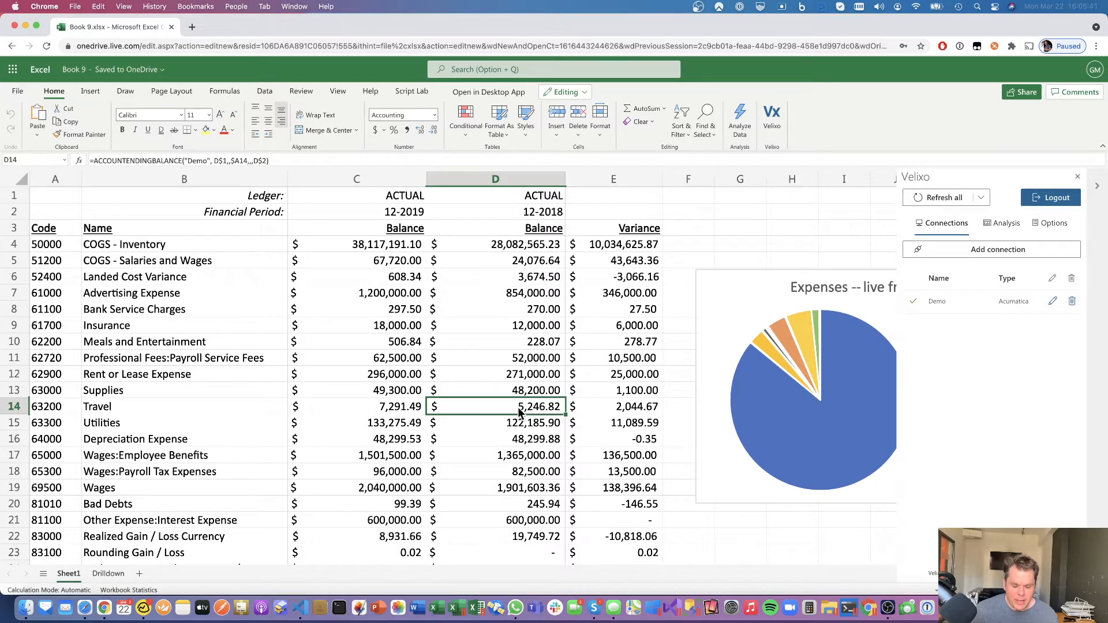
pyautogui.rightClick(108, 574)
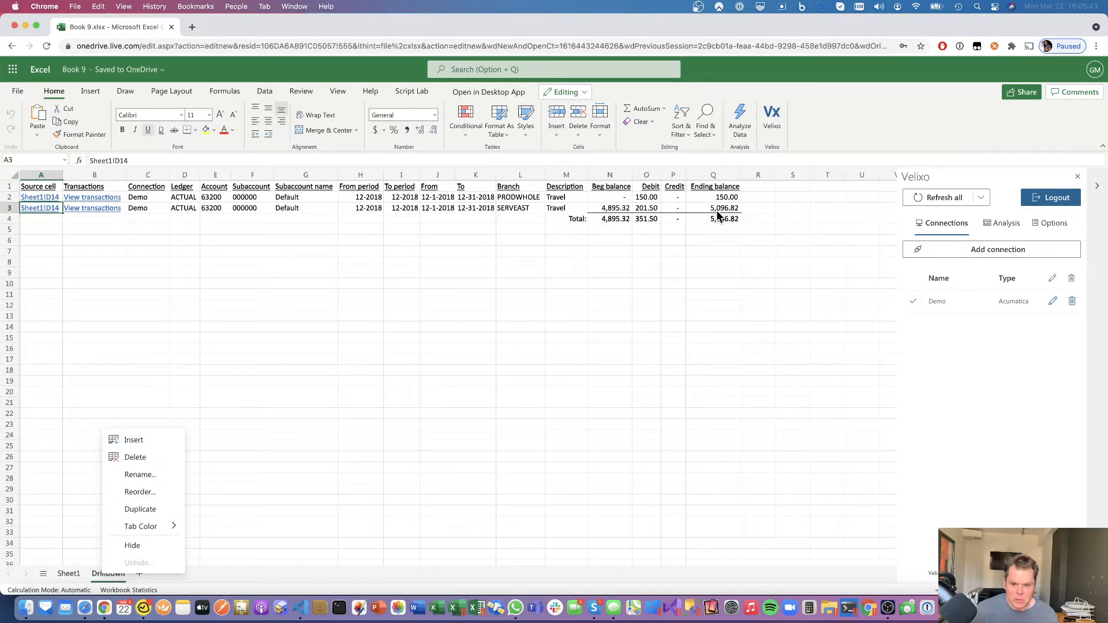
pyautogui.press('Escape')
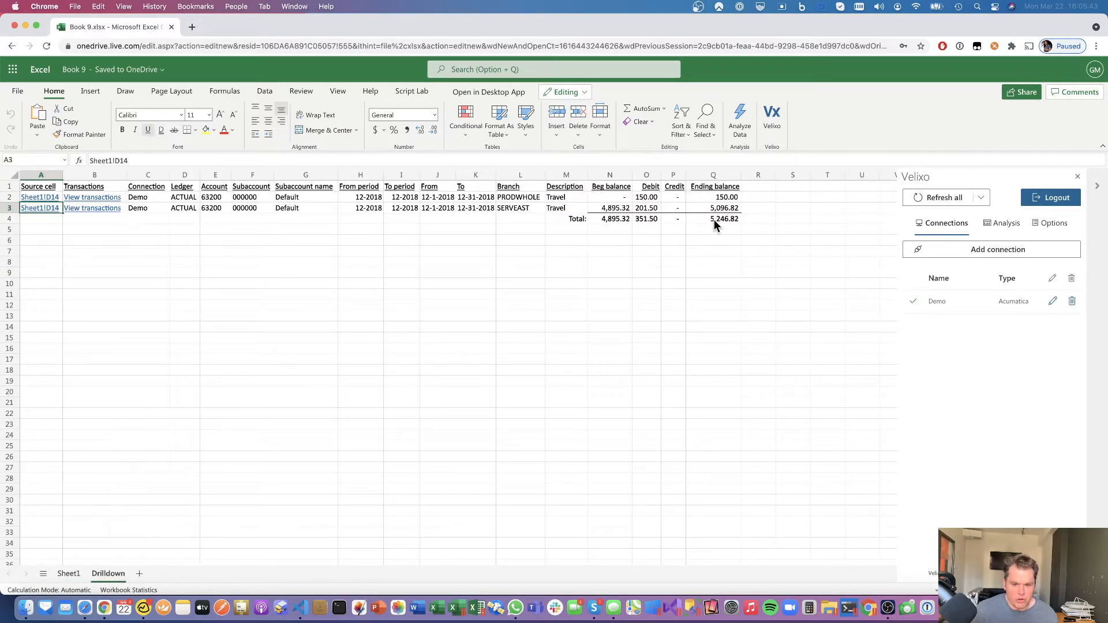
# - Set Travel account 63200's periods to 01-2018 through 12-2018 and open reference 001634's bill
pyautogui.click(96, 209)
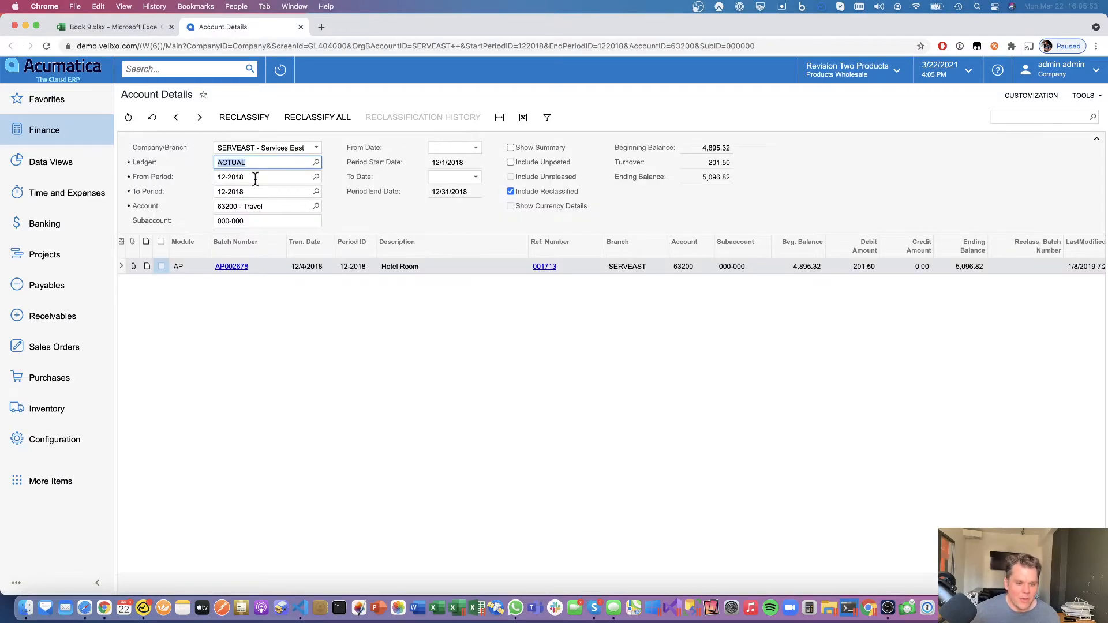
pyautogui.write('01')
pyautogui.write('0218')
pyautogui.press('Tab')
pyautogui.hotkey('shift', 'Tab')
pyautogui.press('Right')
pyautogui.press('BackSpace')
pyautogui.press('BackSpace')
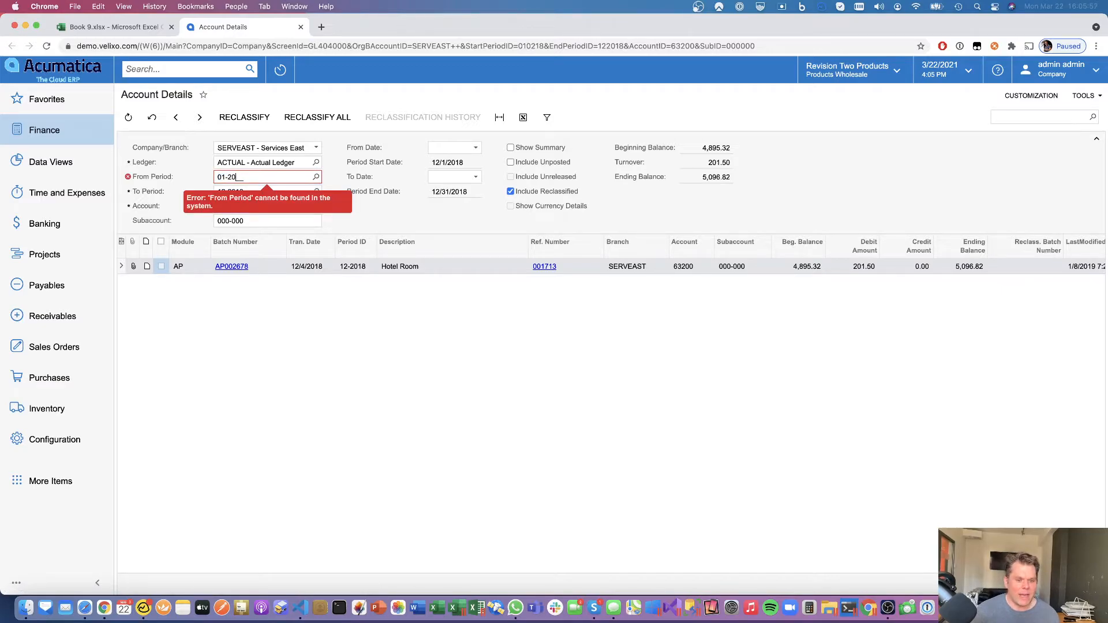
pyautogui.write('18')
pyautogui.press('Tab')
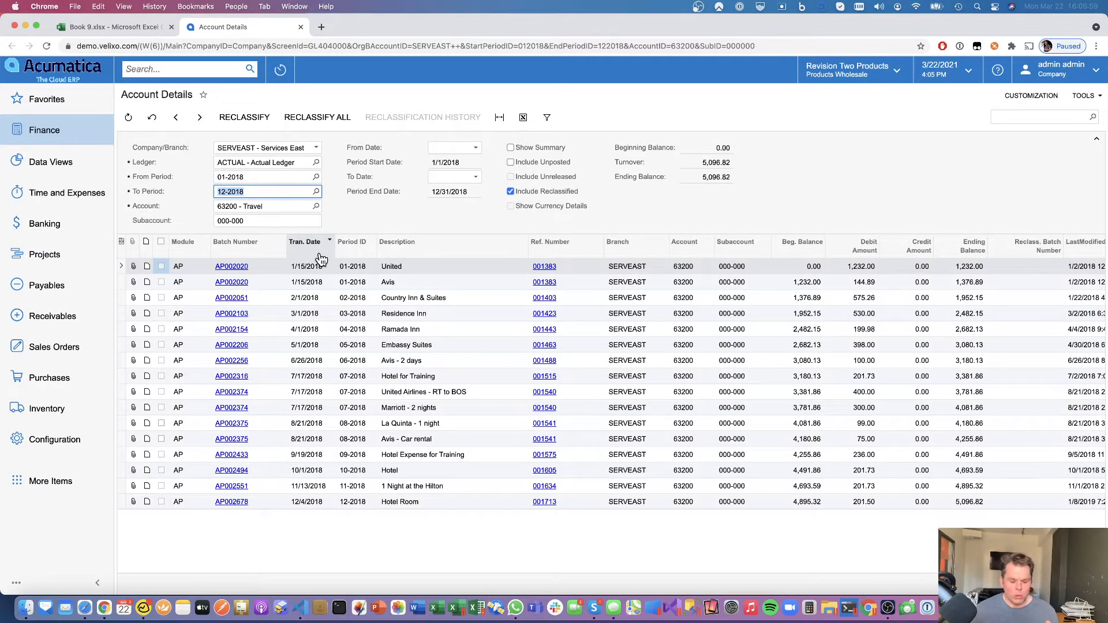
pyautogui.click(547, 489)
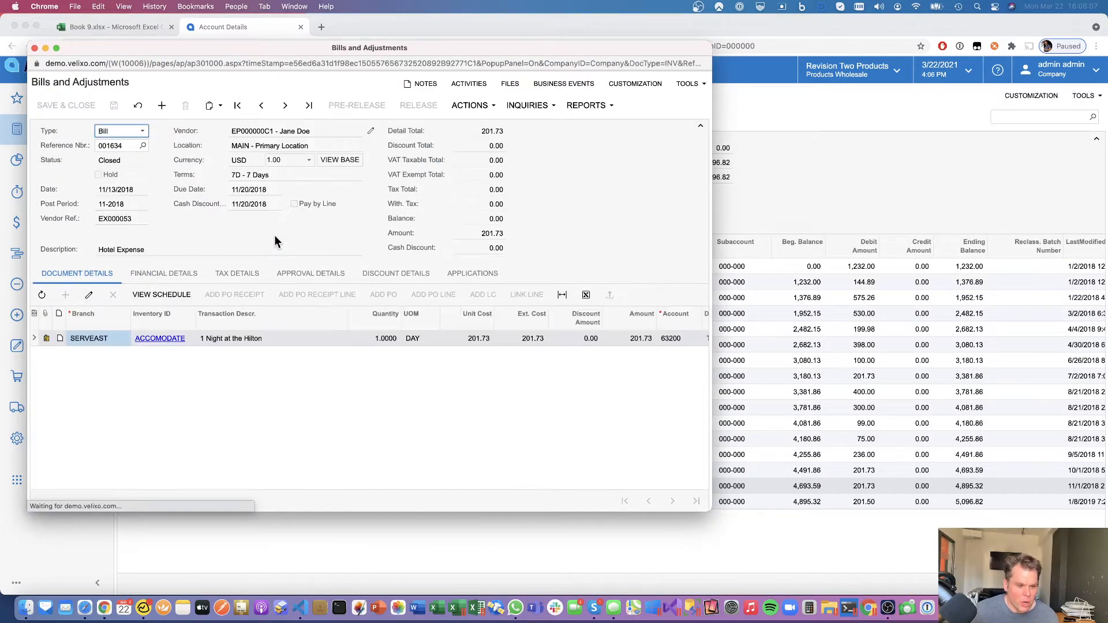
# - Open the attached Foliodete.pdf Hilton receipt, zoom in, highlight $201.73, then return to Account Details
pyautogui.click(48, 338)
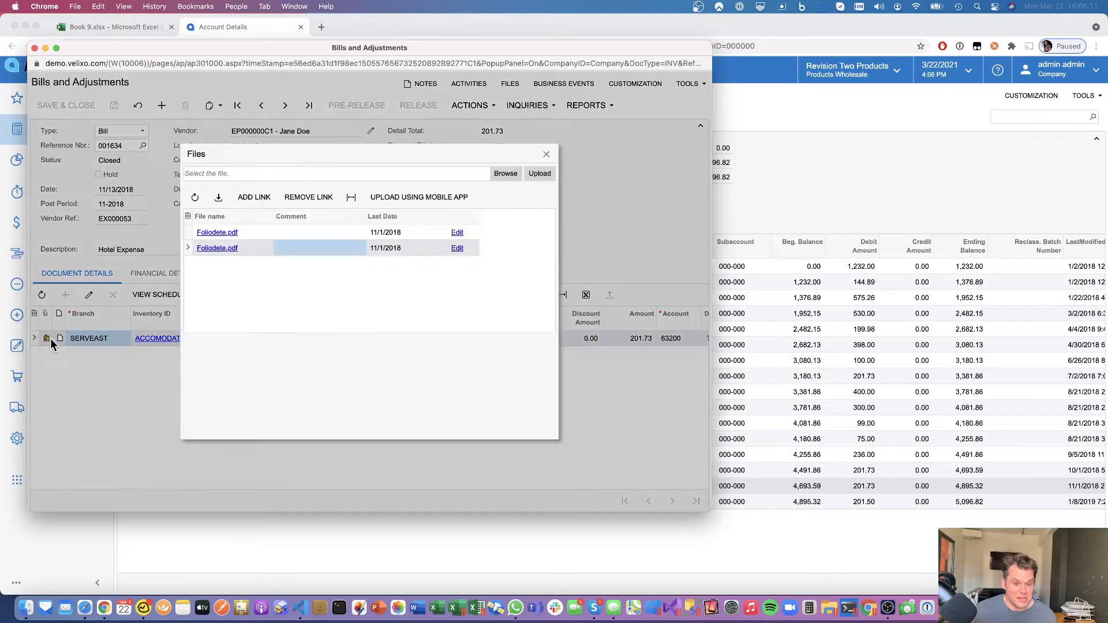
pyautogui.click(209, 235)
pyautogui.press('super+equal')
pyautogui.press('super+equal')
pyautogui.press('super+equal')
pyautogui.press('super+equal')
pyautogui.moveTo(855, 459); pyautogui.dragTo(894, 459)
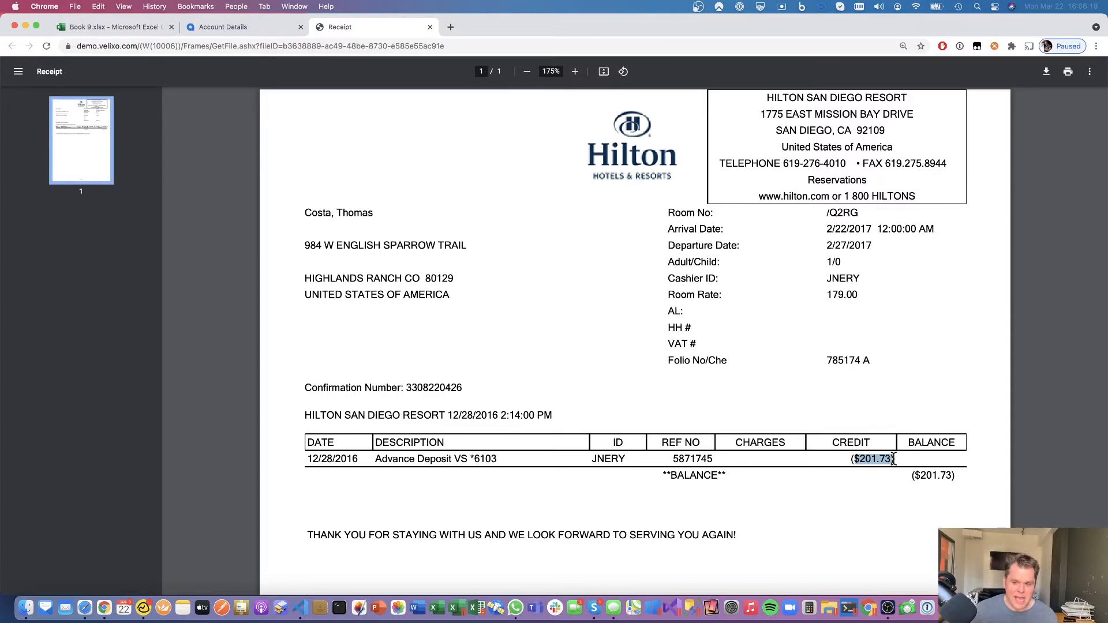
pyautogui.click(229, 27)
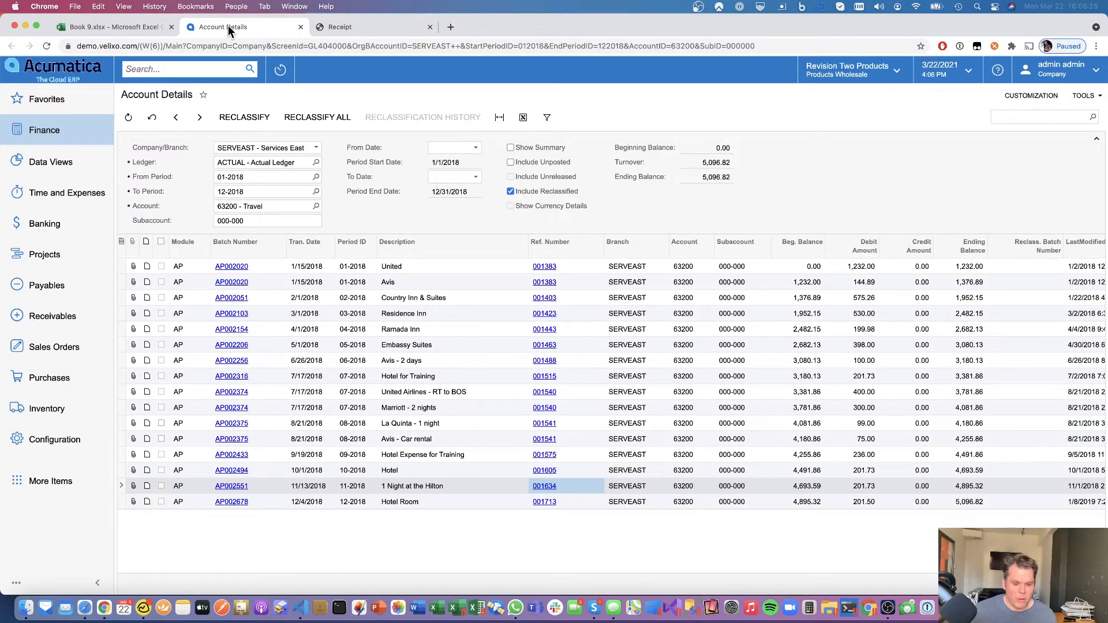
# - Open velixo.com in a new Chrome tab, then switch back to the Book 9.xlsx tab
pyautogui.press('super+t')
pyautogui.write('velixo.')
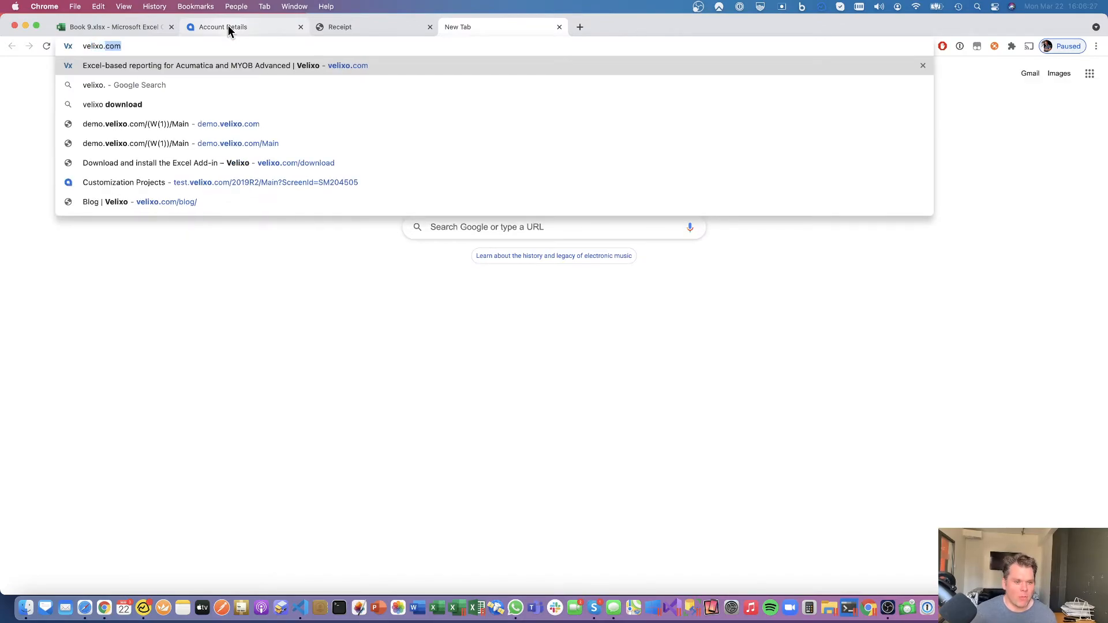
pyautogui.press('Return')
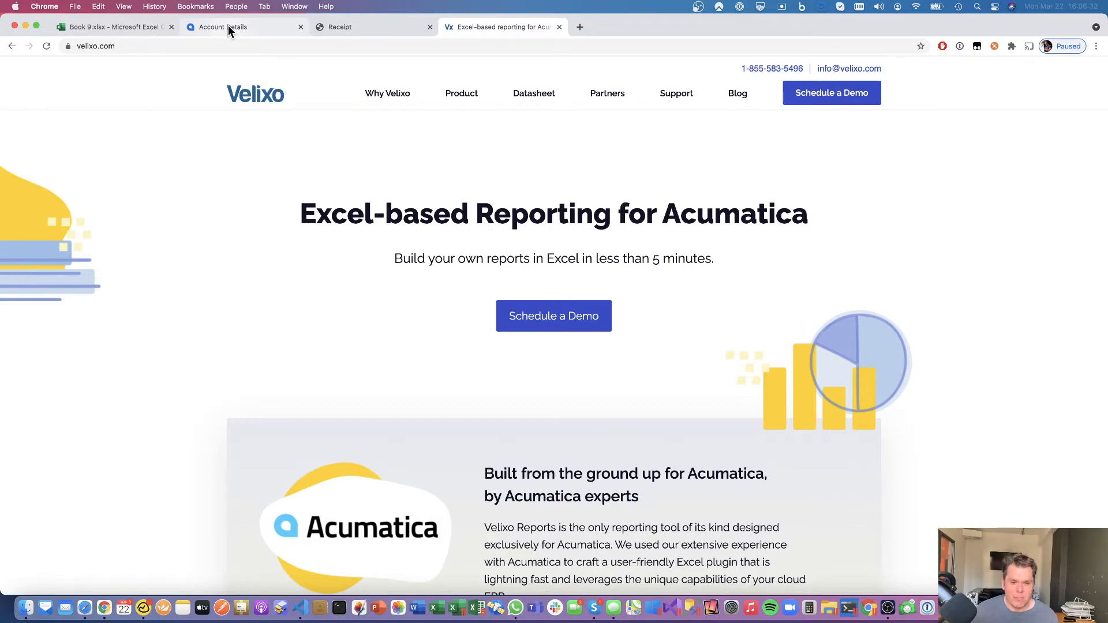
pyautogui.click(127, 27)
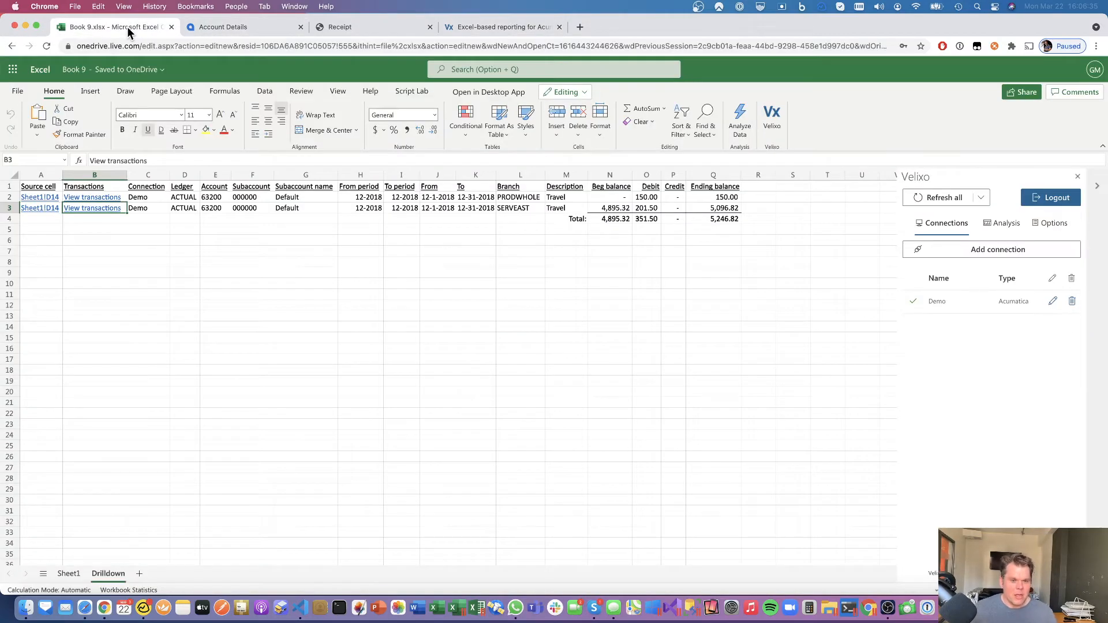
# - Show Sheet1, briefly open and close the File backstage, then enter 'word.' in a new tab
pyautogui.click(68, 573)
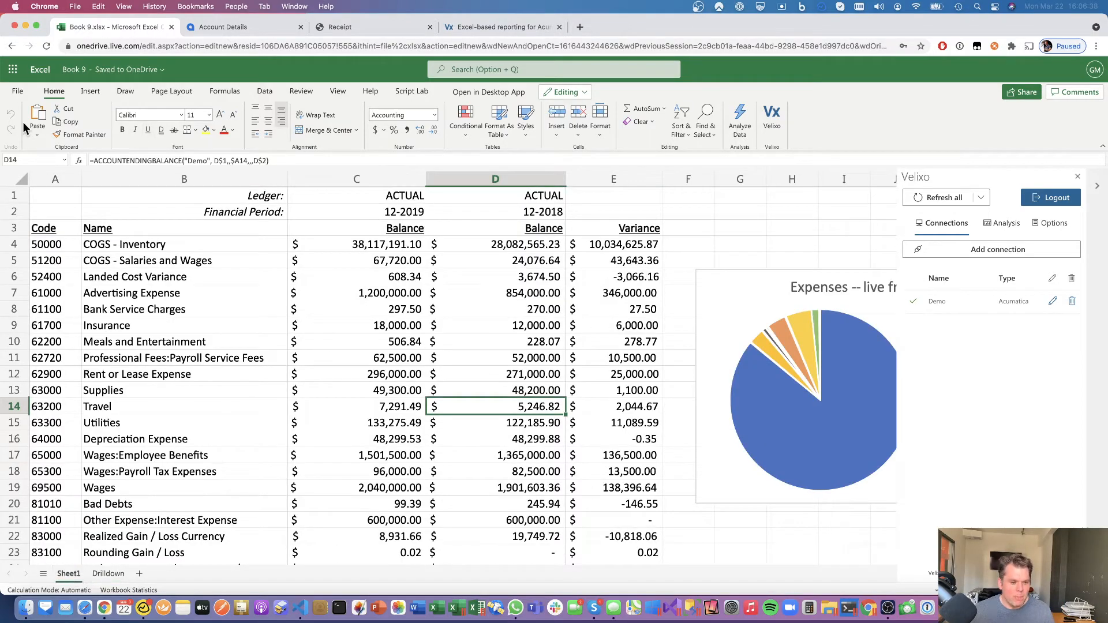
pyautogui.click(19, 93)
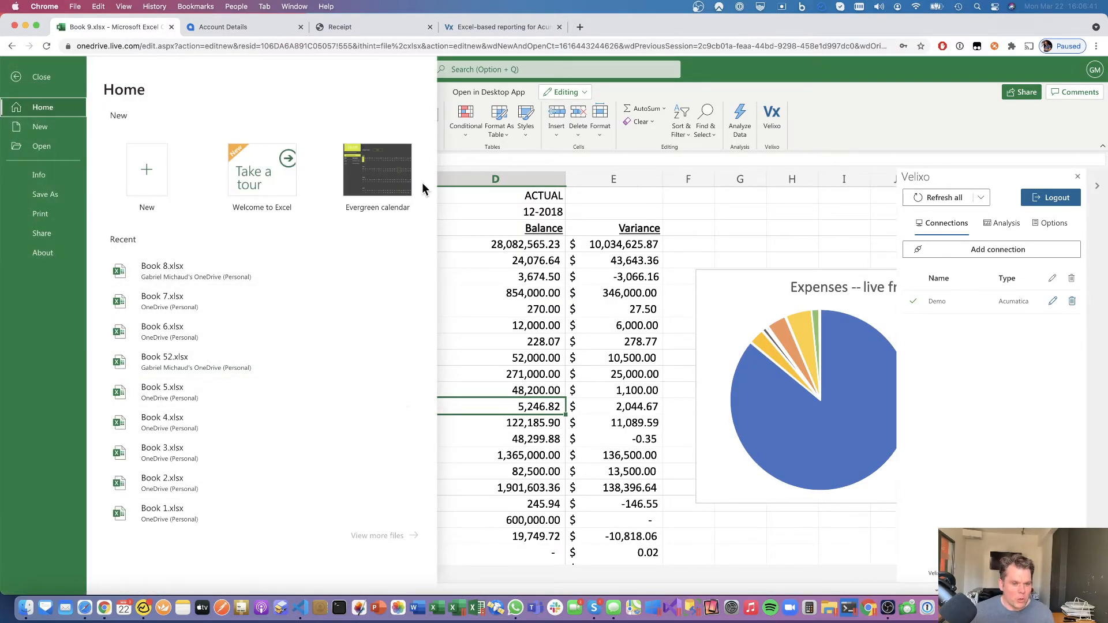
pyautogui.click(789, 78)
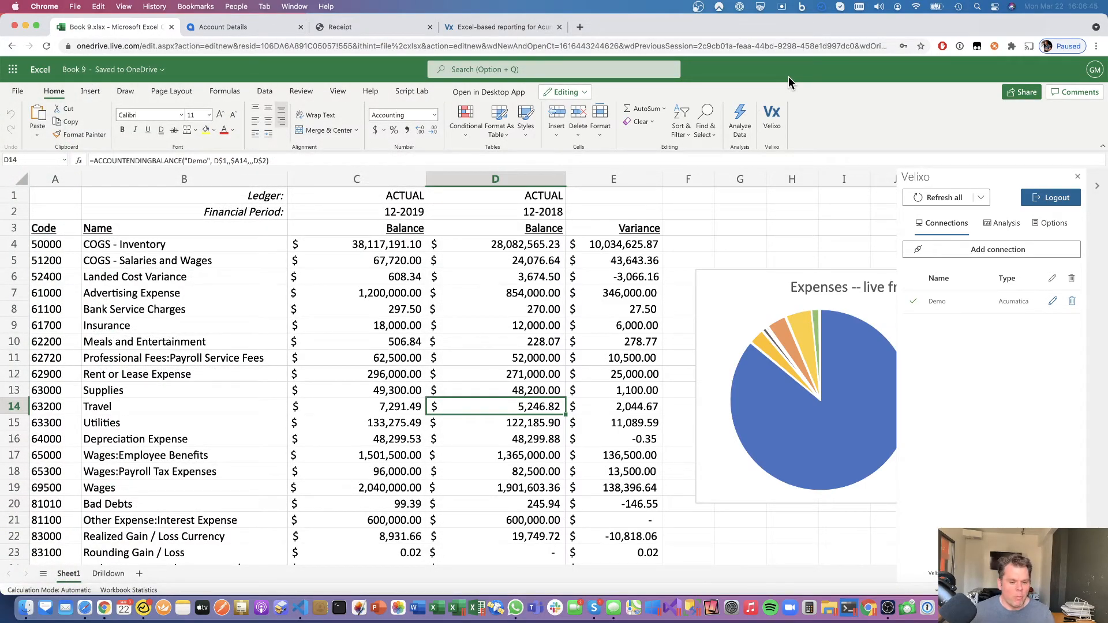
pyautogui.press('super+t')
pyautogui.write('word.')
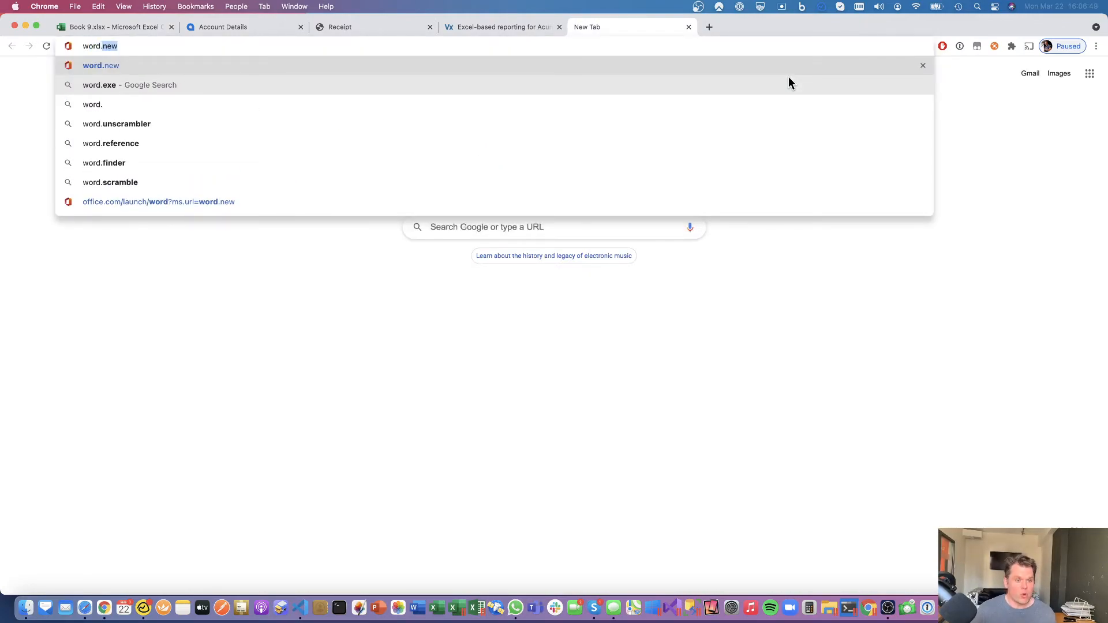
# - Create a blank Word document from word.new, then load powerpoint.new in another tab
pyautogui.press('Return')
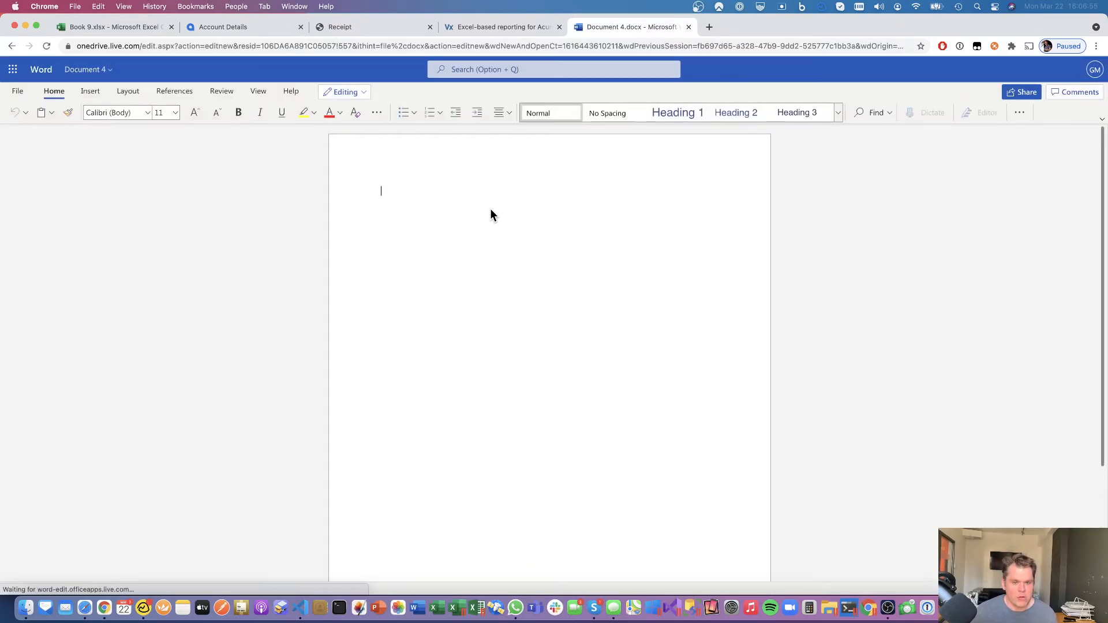
pyautogui.press('super+t')
pyautogui.write('powerpoint.new')
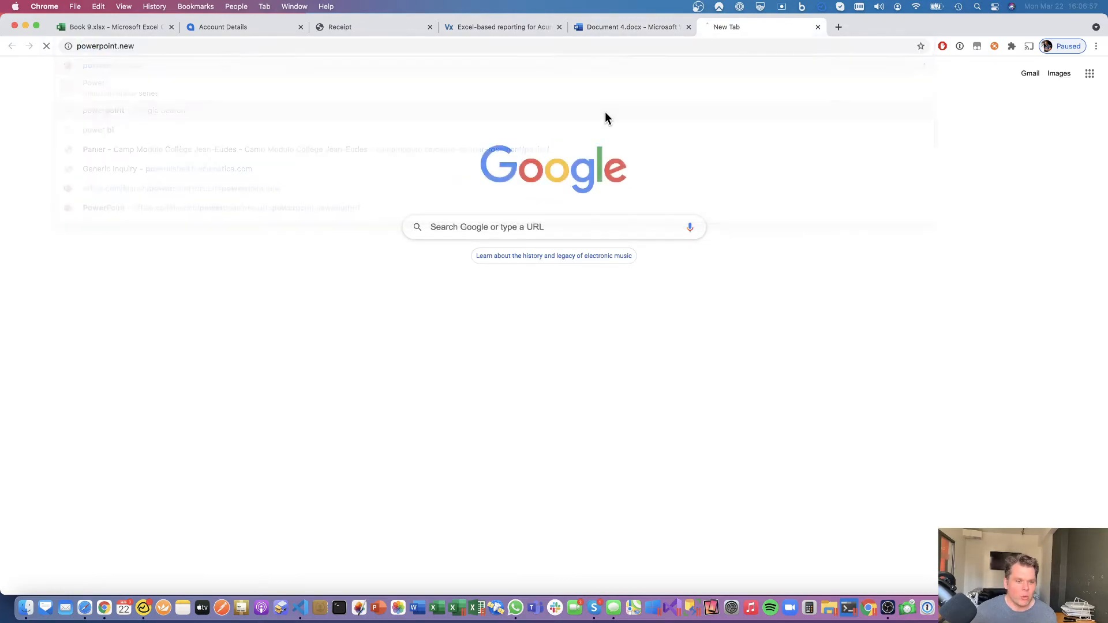
pyautogui.press('Return')
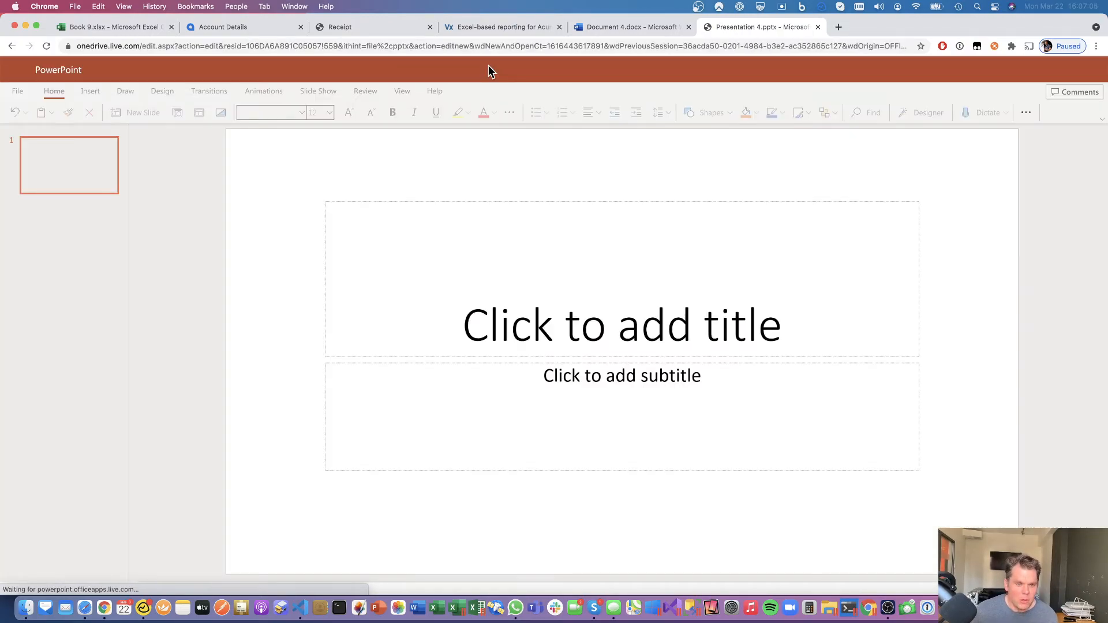
pyautogui.click(82, 29)
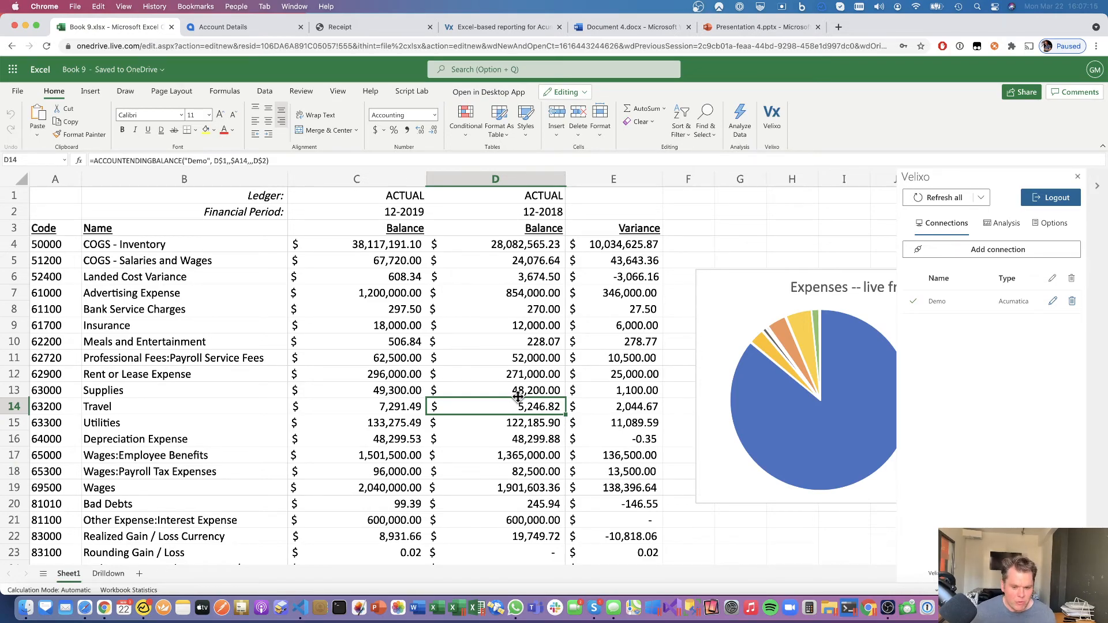
pyautogui.rightClick(506, 410)
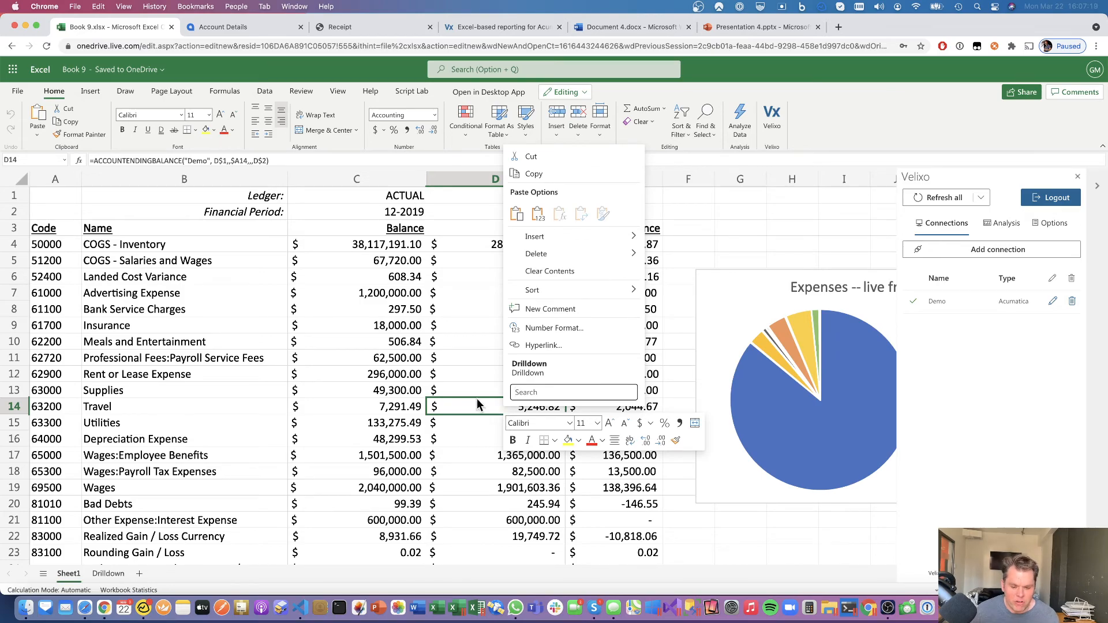
pyautogui.click(546, 311)
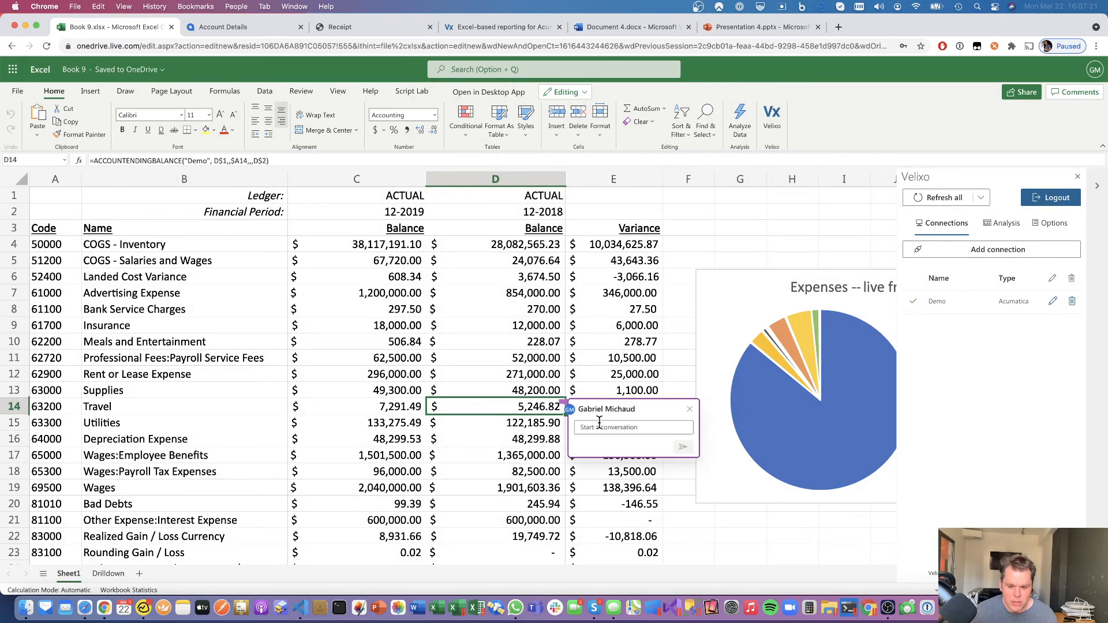
pyautogui.write('@Pavel')
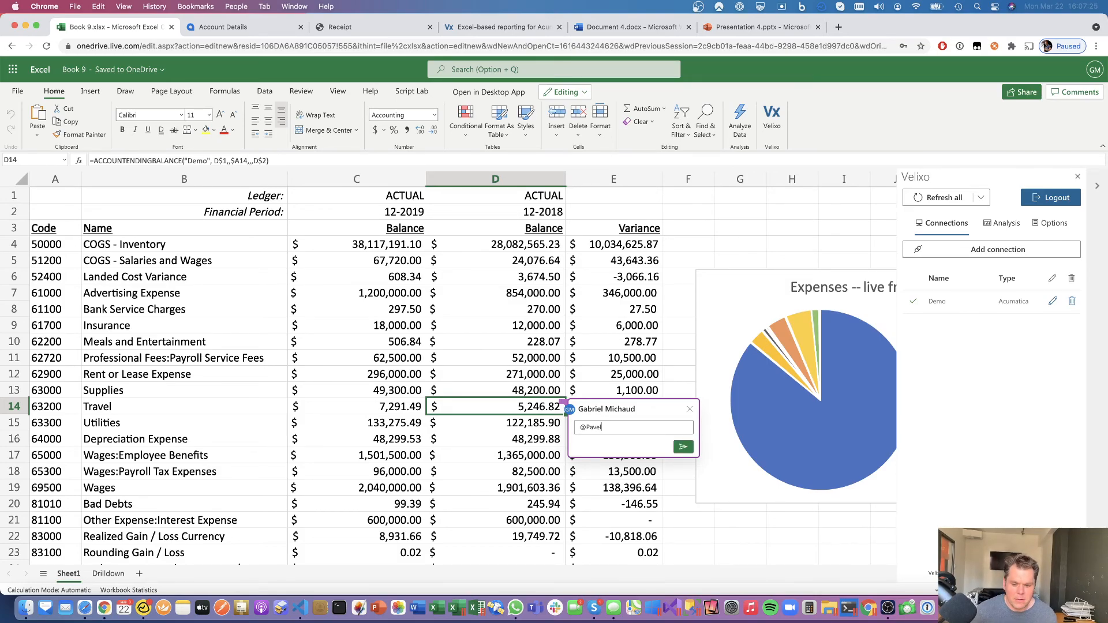
pyautogui.write('plea')
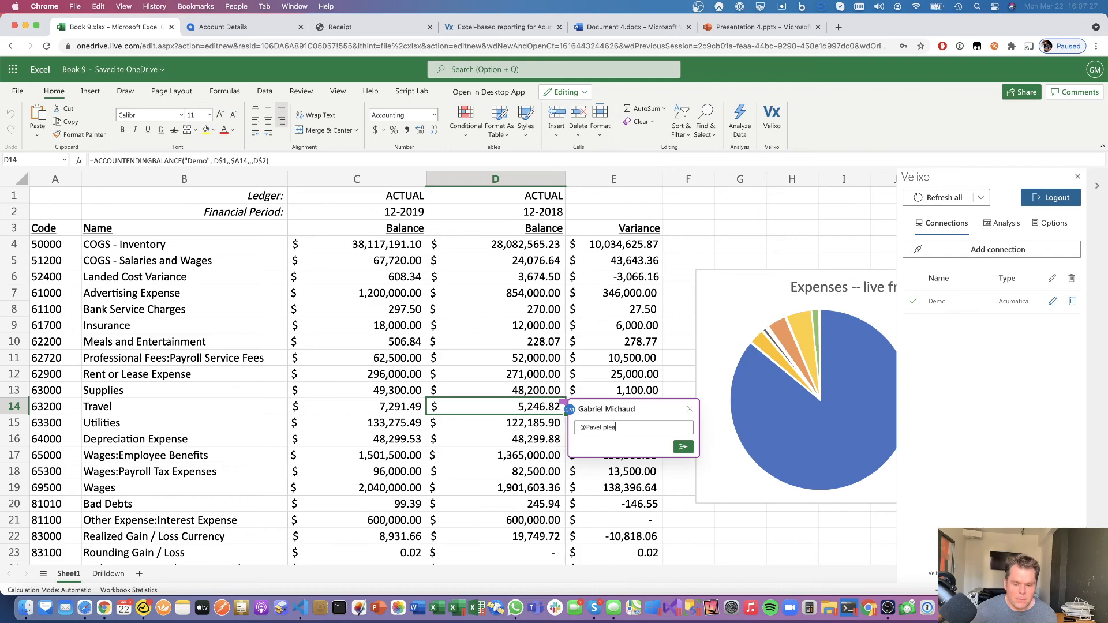
pyautogui.write('se take a look!')
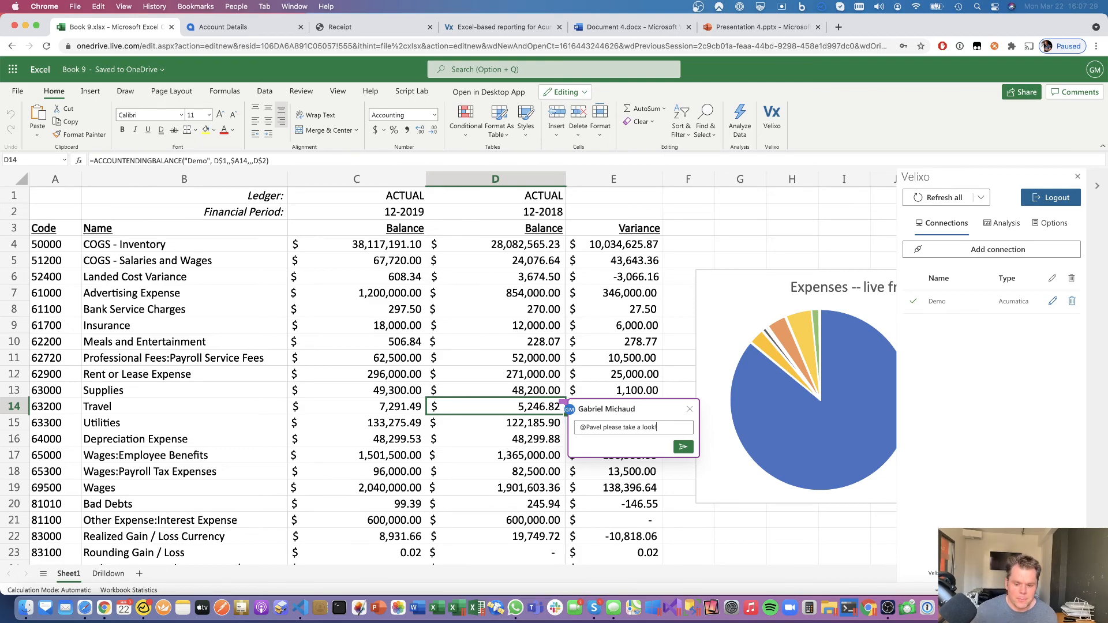
pyautogui.click(683, 447)
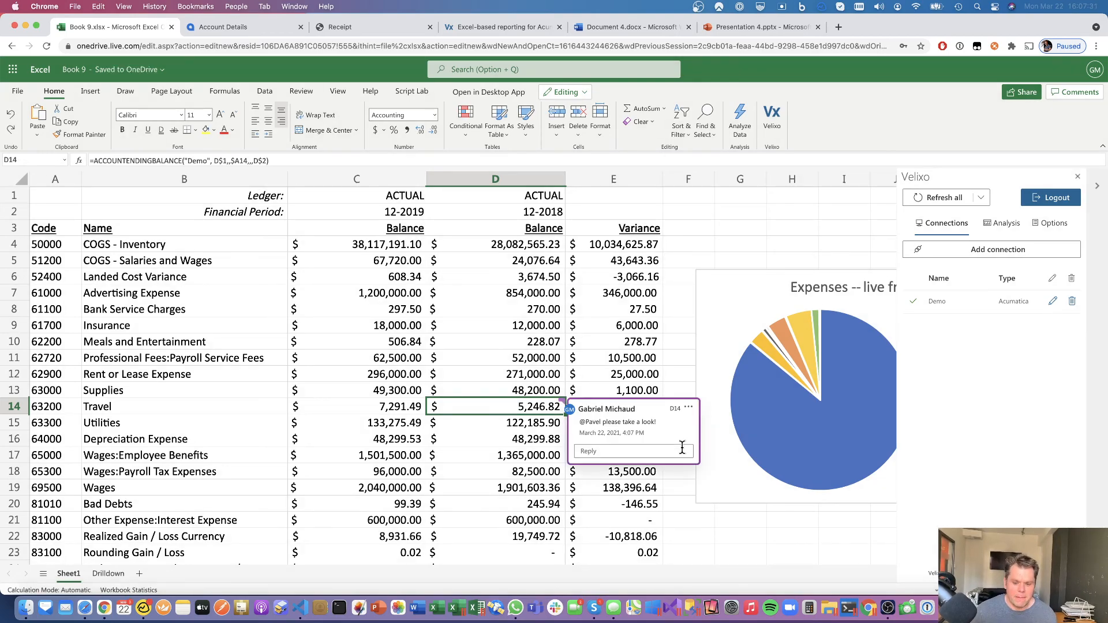
pyautogui.click(535, 378)
pyautogui.click(535, 410)
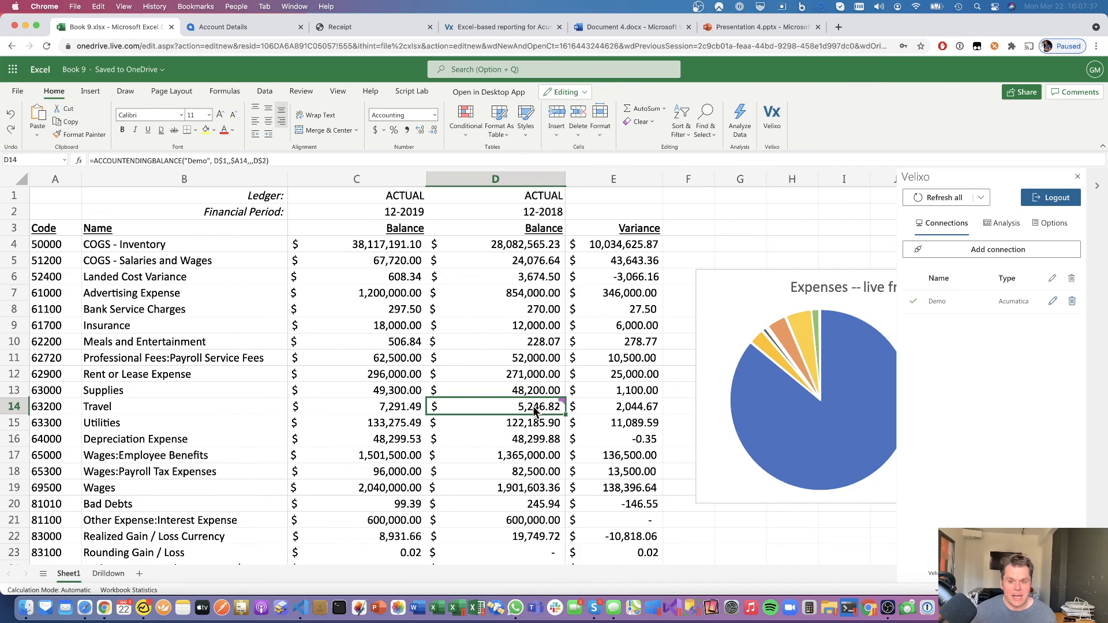
pyautogui.click(700, 7)
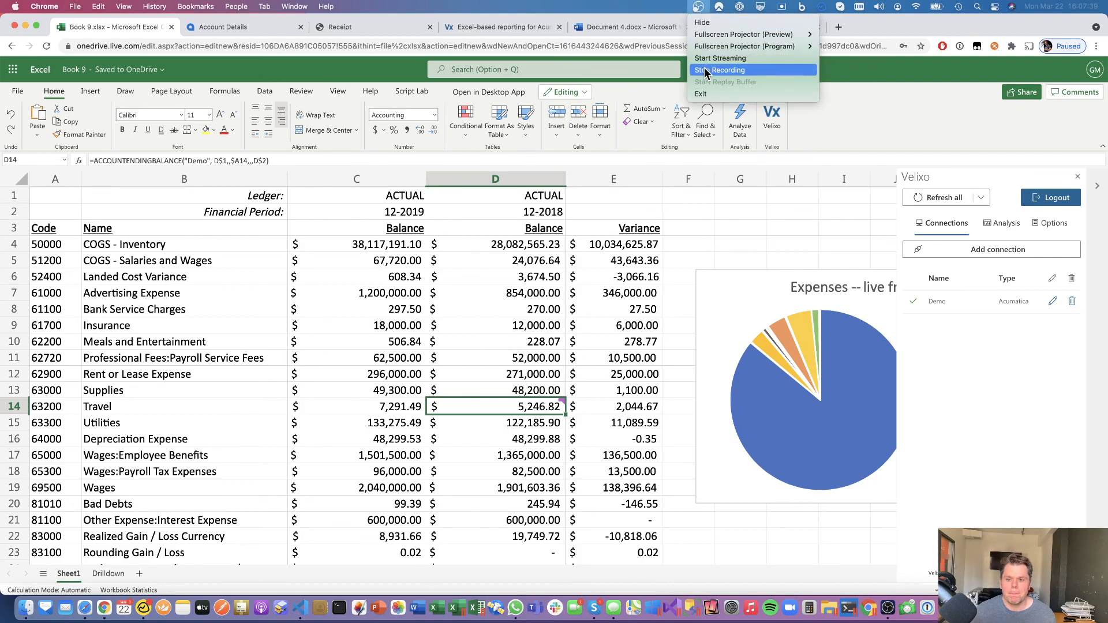